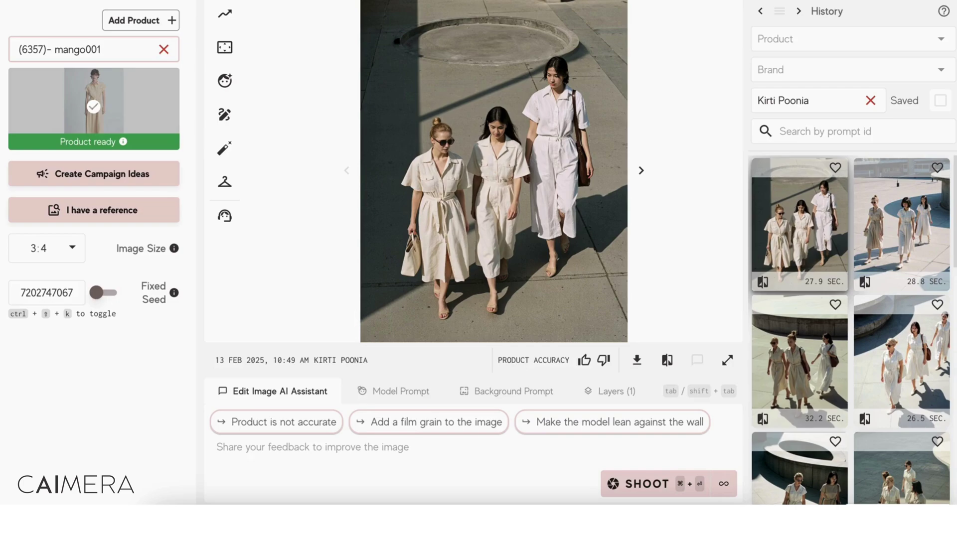
- Start a new product and upload suit photos 1.jpeg, 2.jpeg and 3.jpeg (3/3 uploaded)
left_click(136, 22)
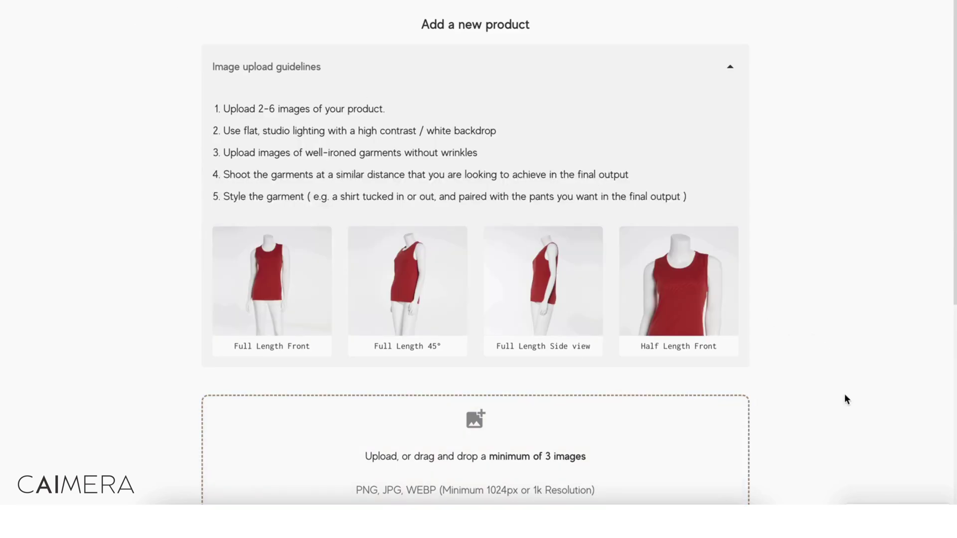
scroll(845, 394, "down", 1)
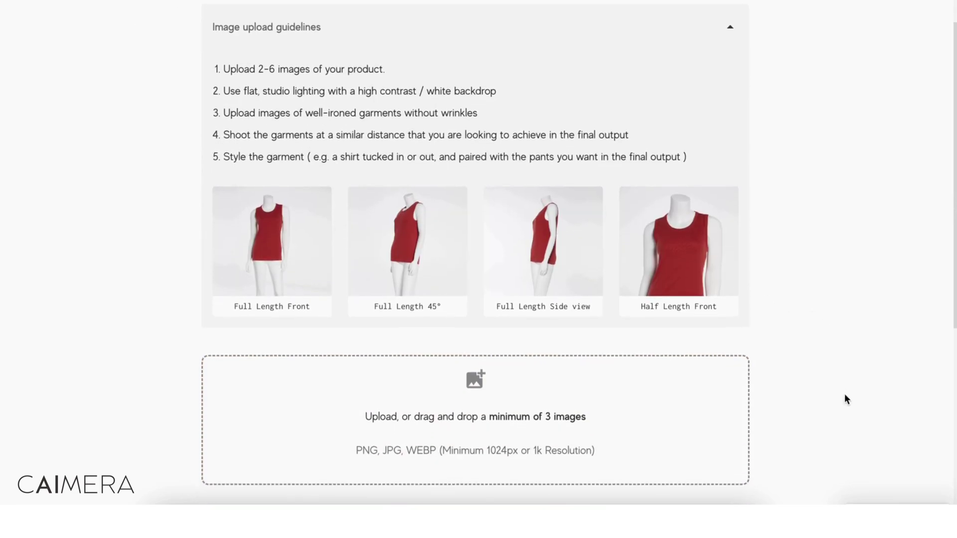
scroll(845, 394, "down", 2)
left_click(465, 313)
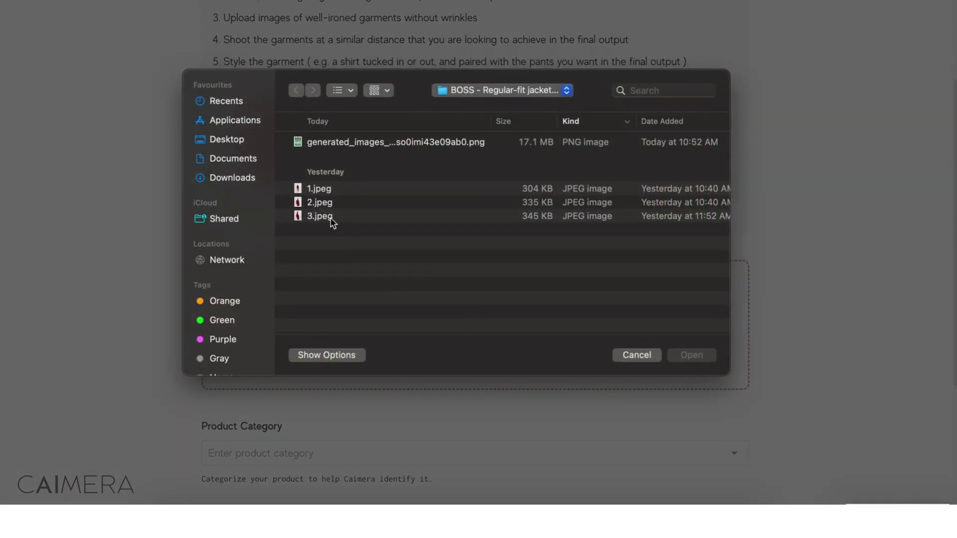
left_click(317, 188)
left_click(313, 196, "shift")
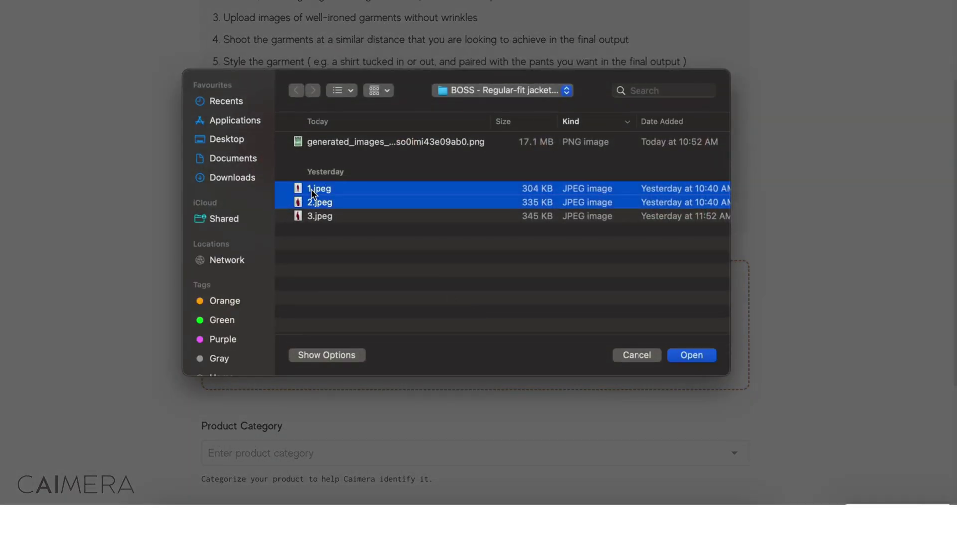
key("shift+Down")
left_click(697, 355)
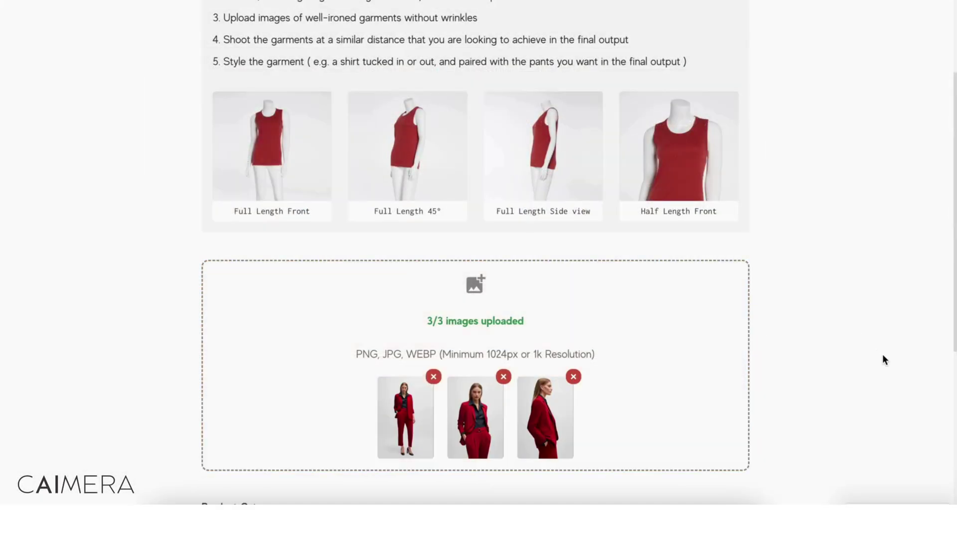
scroll(884, 360, "down", 5)
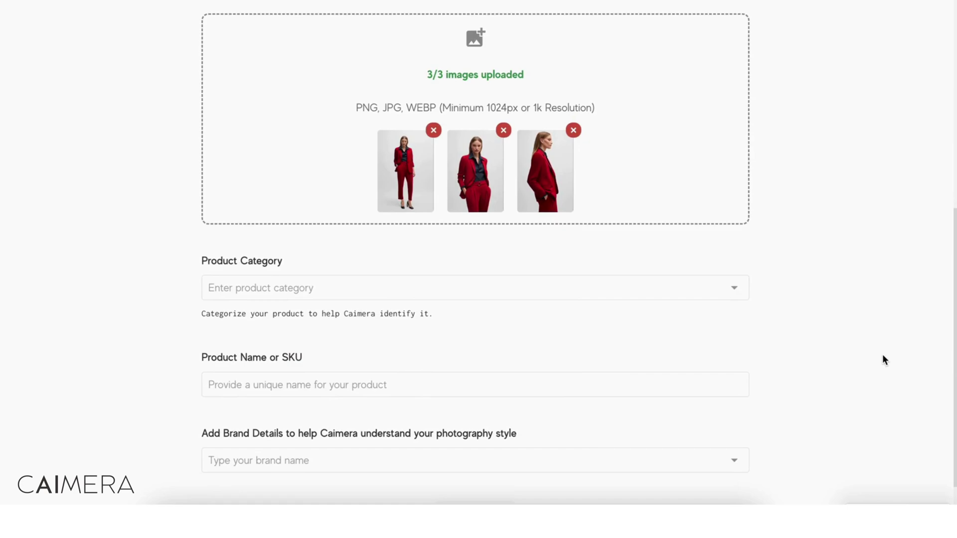
scroll(885, 360, "down", 1)
- Save the product as hugo0003 with category outfit and brand Hugo Boss
left_click(351, 280)
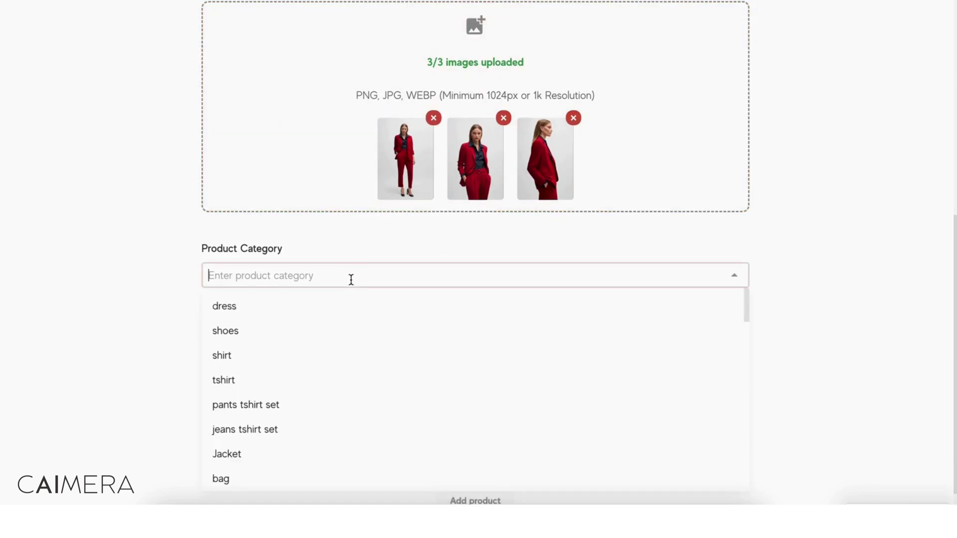
type("outfit")
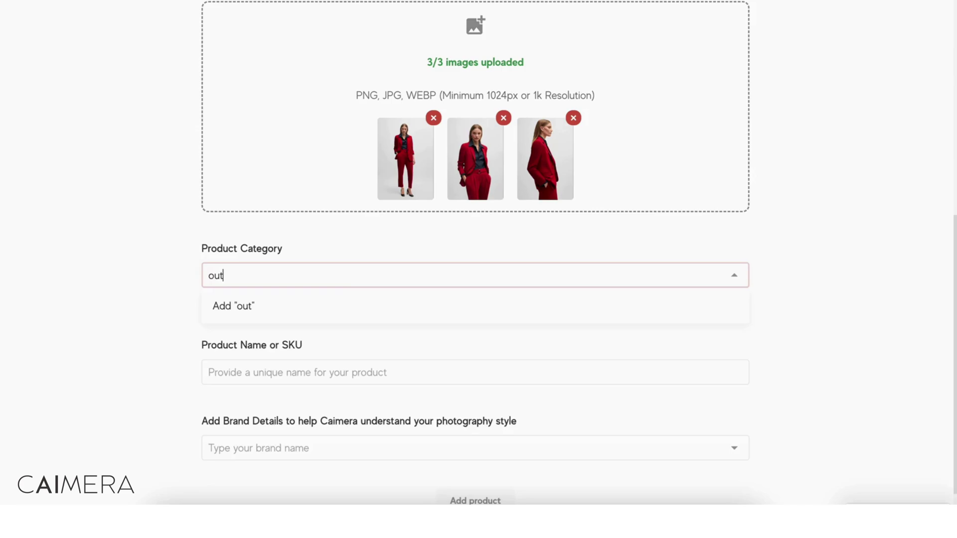
left_click(312, 311)
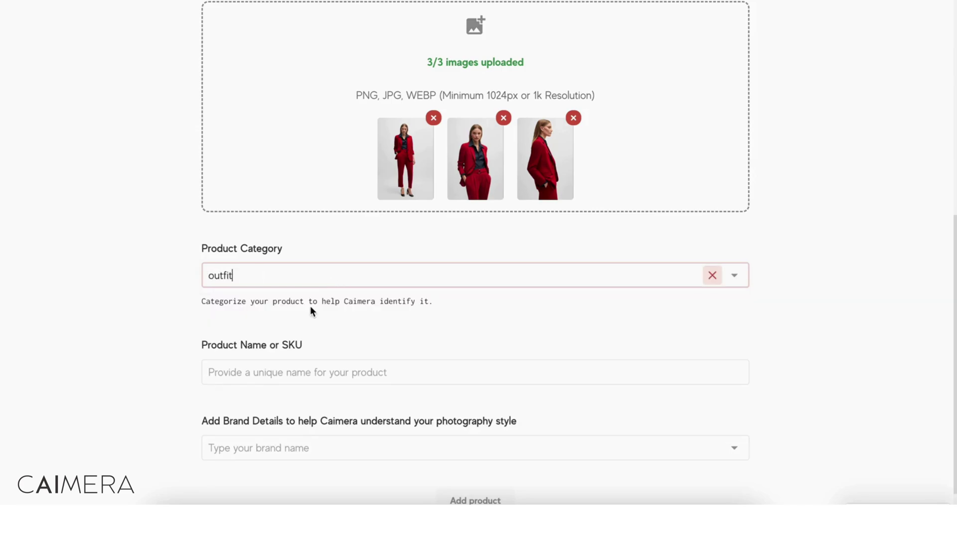
left_click(335, 374)
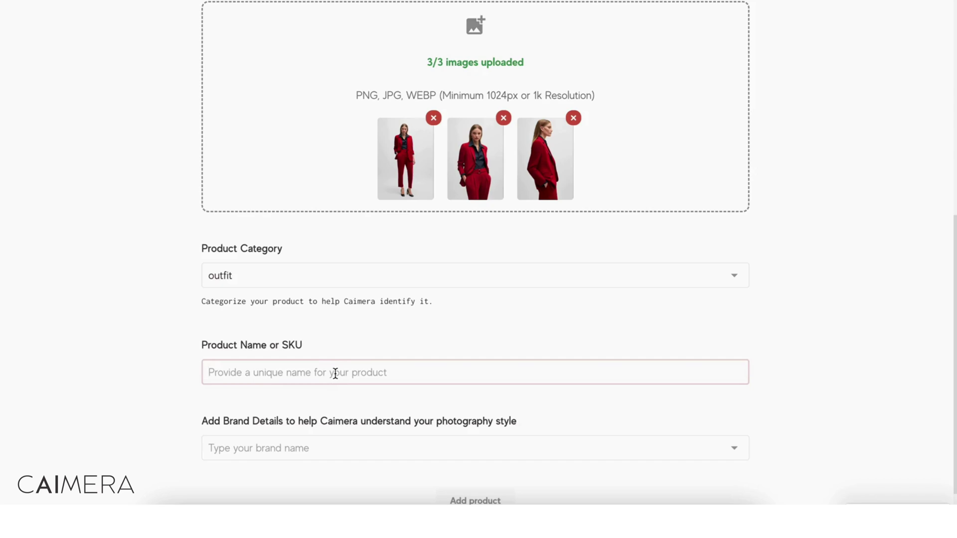
type("hugo000")
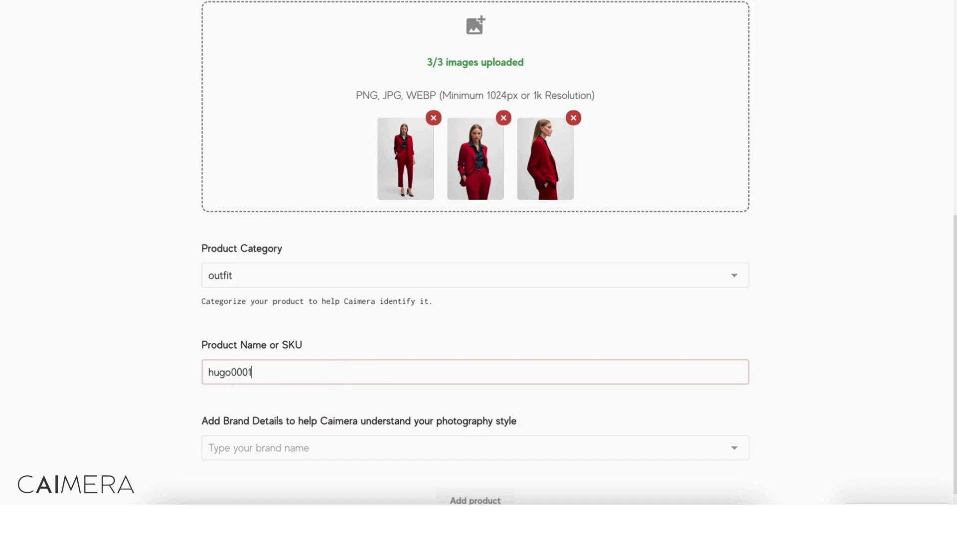
type("3")
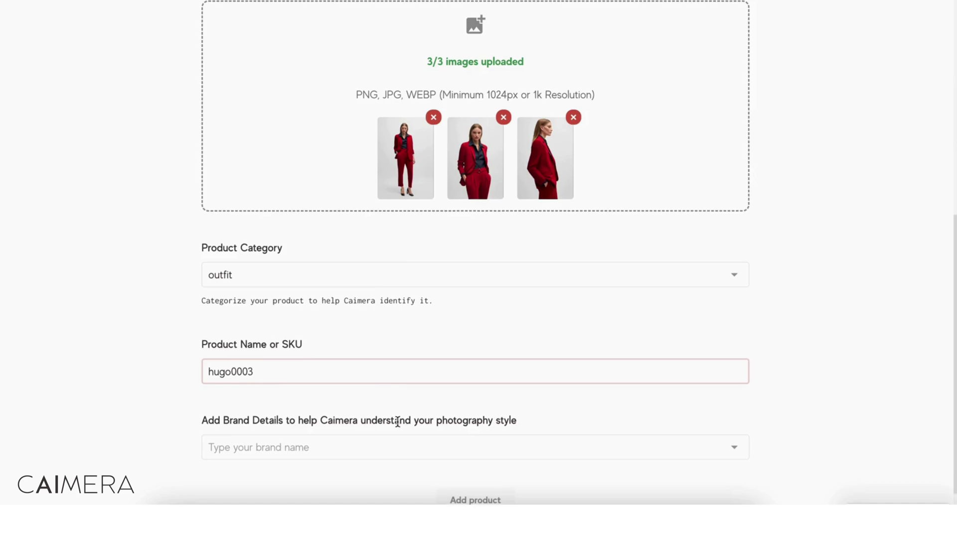
left_click(393, 445)
type("Hugo")
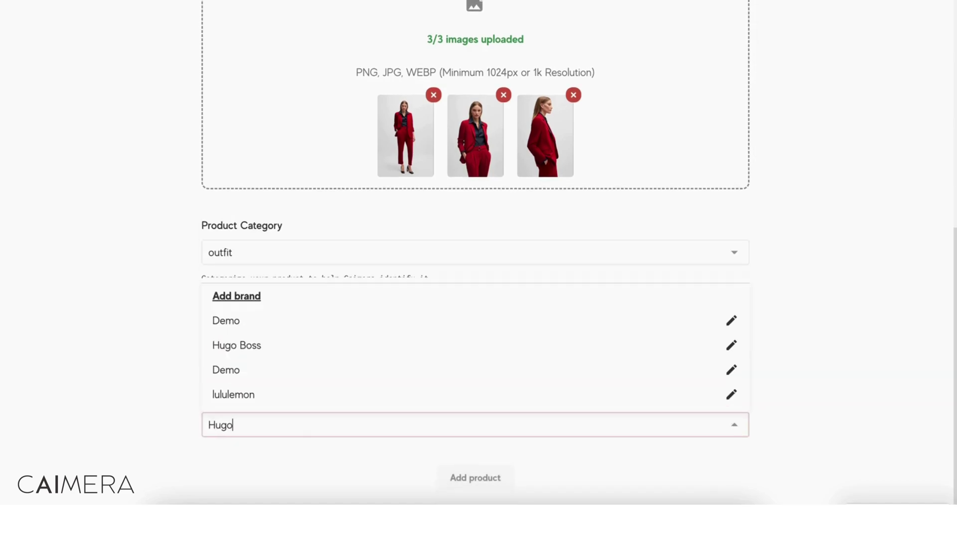
left_click(356, 351)
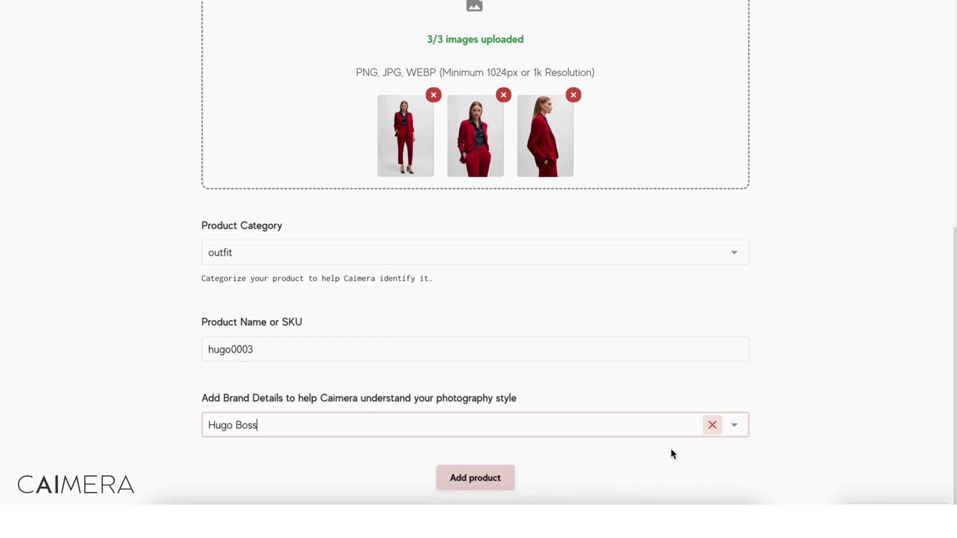
left_click(495, 481)
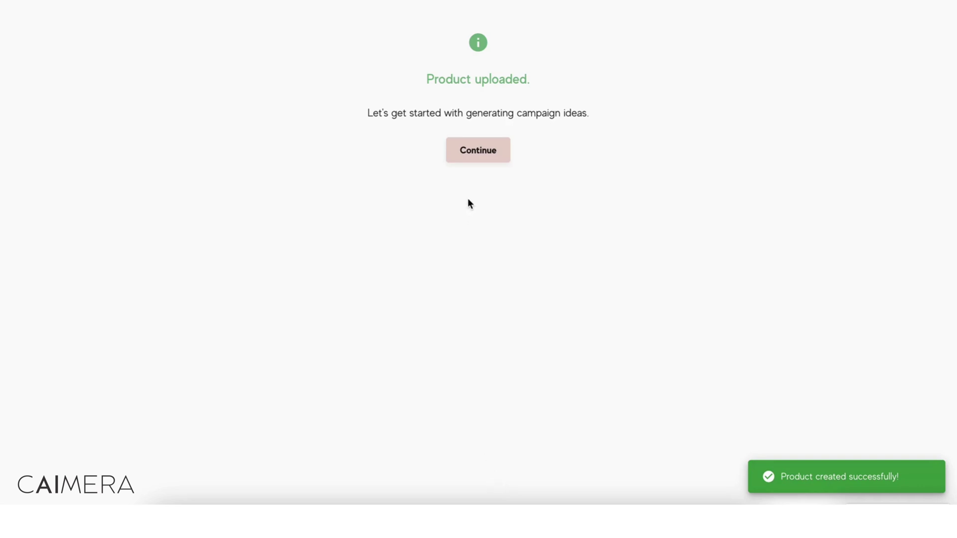
- Continue from the Product uploaded page to Generate Campaign Ideas
left_click(478, 159)
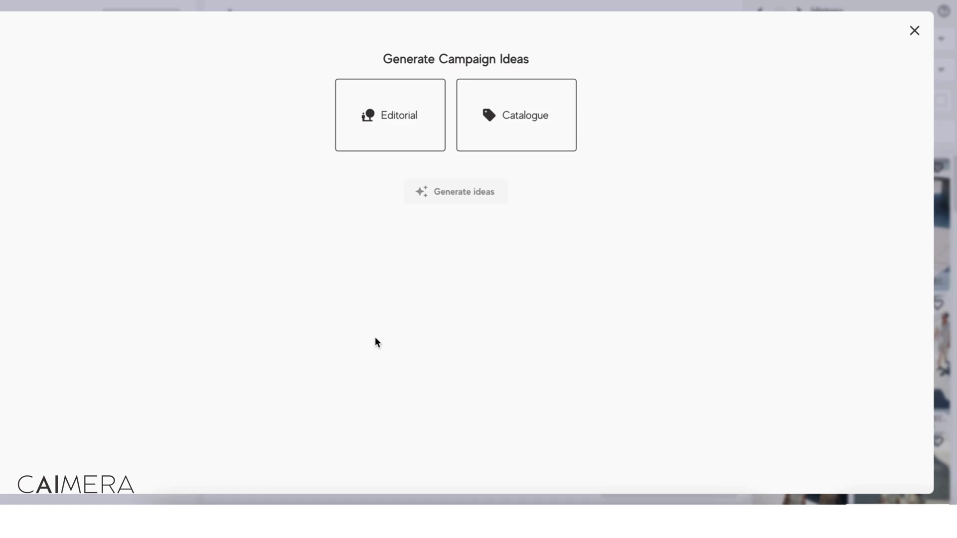
- Generate 4:5 Editorial campaign ideas, then view the Severance (2022) Pinterest reference pin
left_click(382, 124)
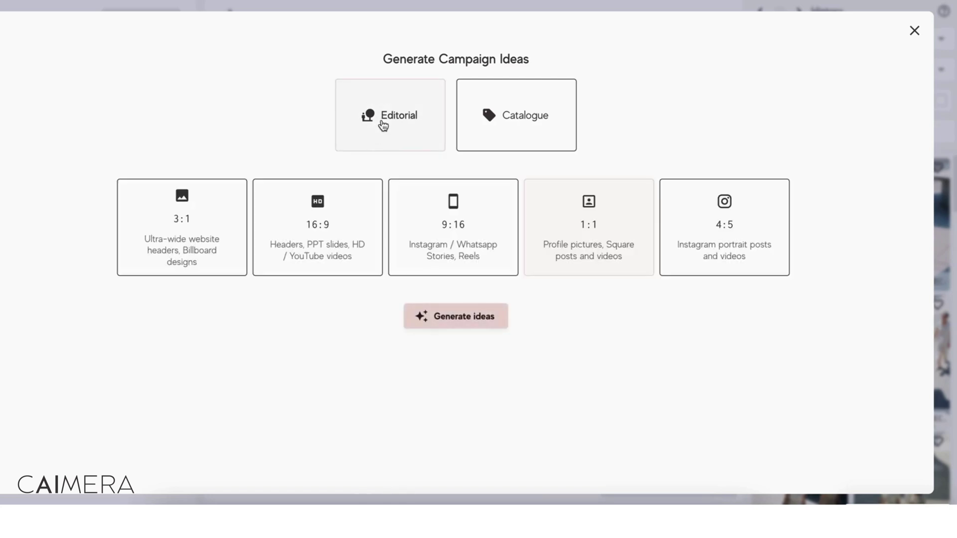
left_click(749, 267)
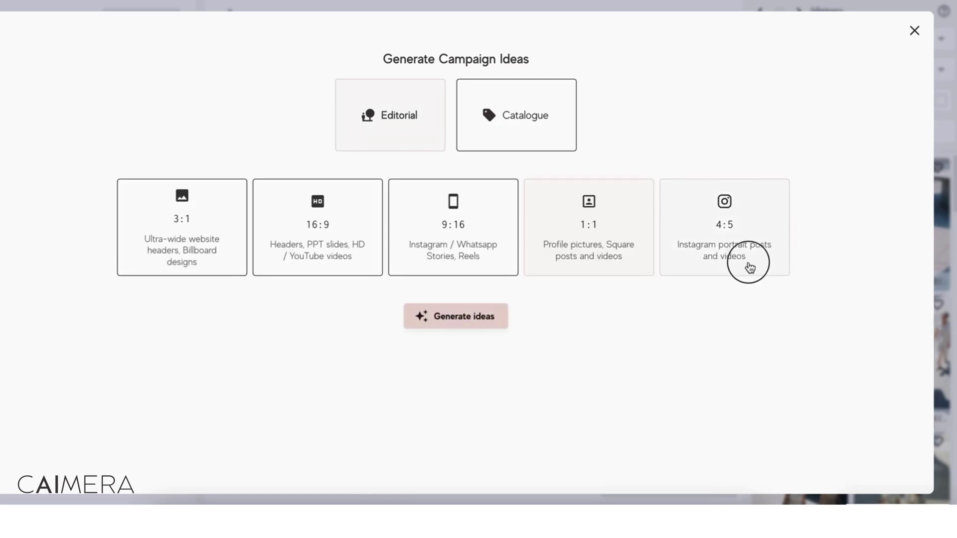
left_click(467, 327)
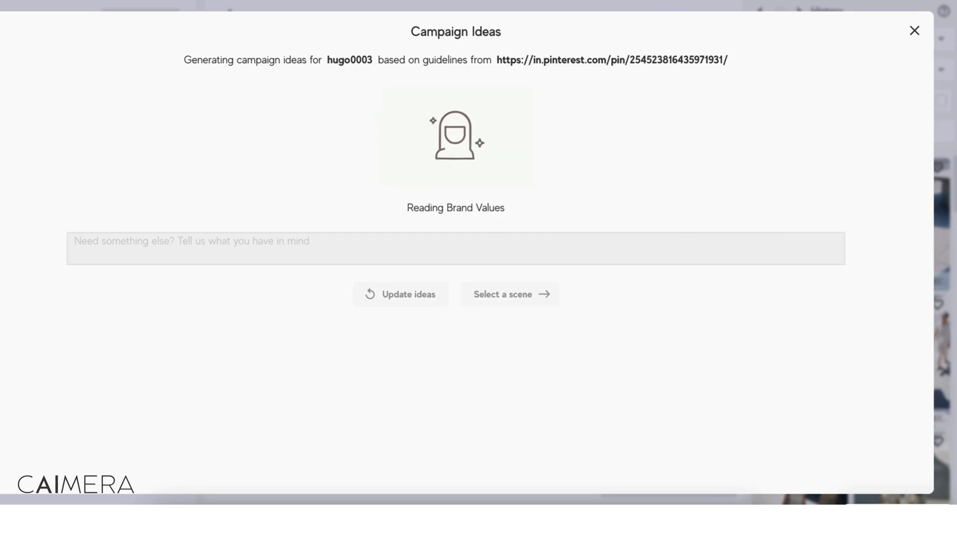
left_click(523, 1)
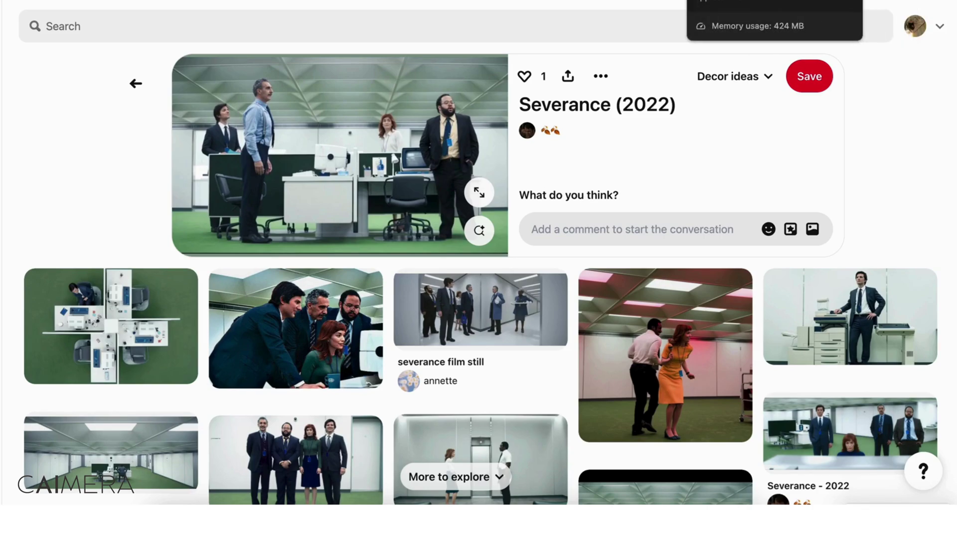
- Return to Caimera to see the four concepts, including Power Disrupted and Digital Divide
left_click(723, 1)
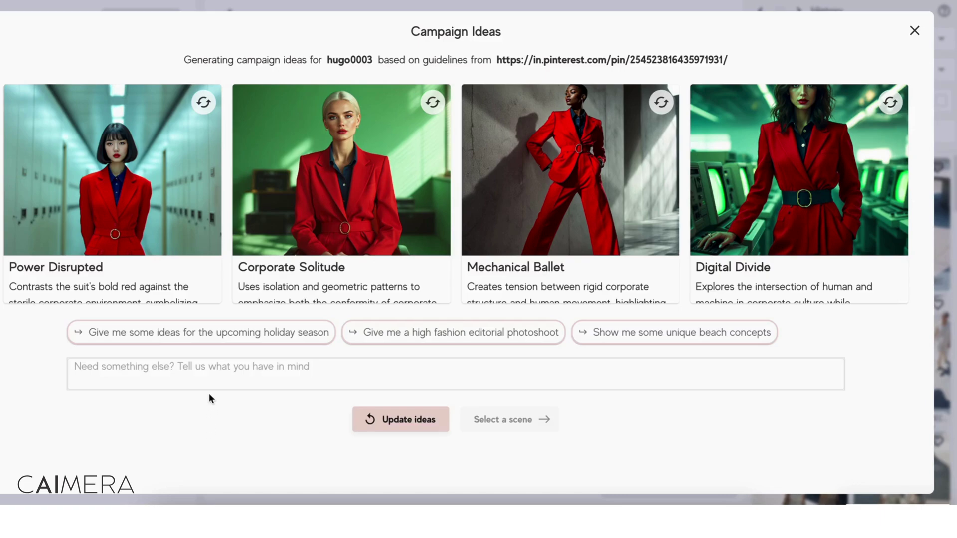
- Regenerate the campaign ideas with a request for a large main room with green carpet
left_click(210, 375)
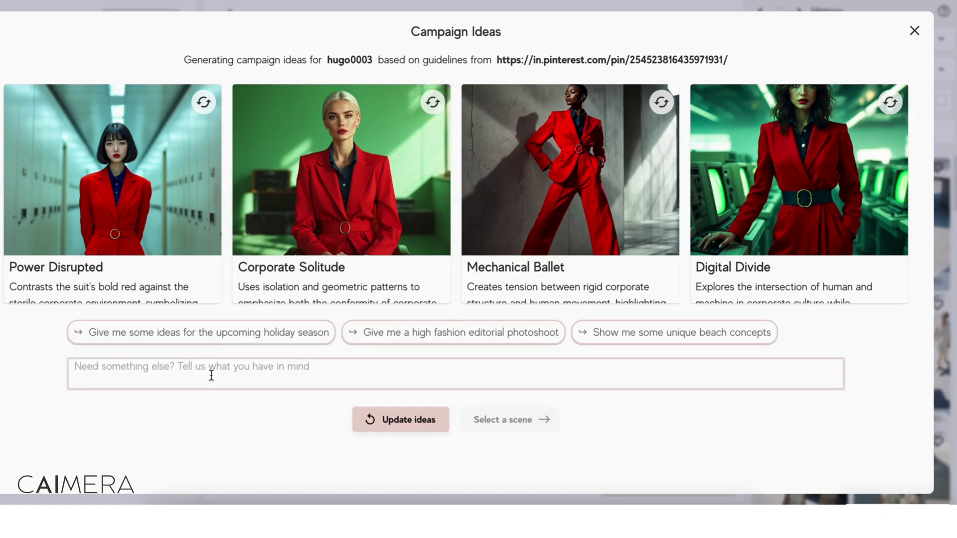
type("Make the ideas in the large main room with green carpet and ")
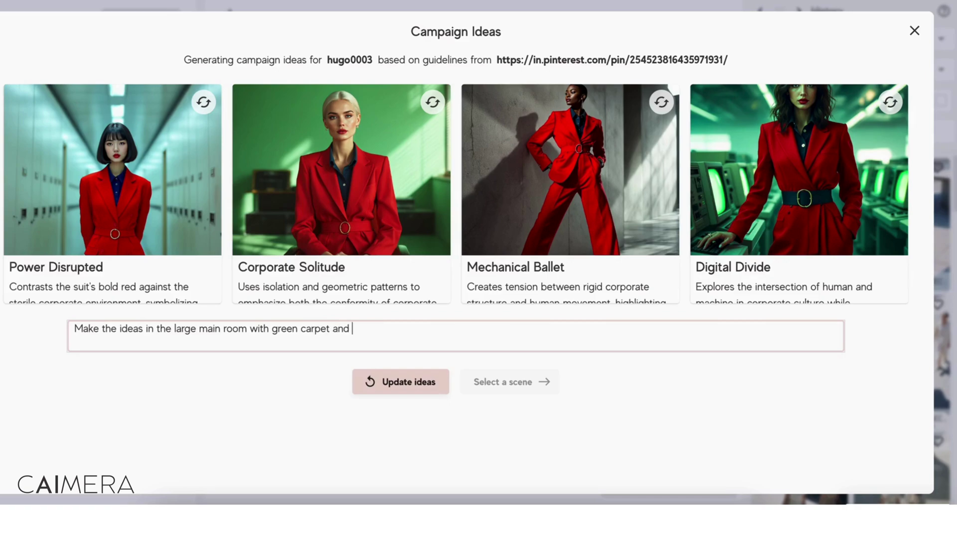
type("wide huge room with the m")
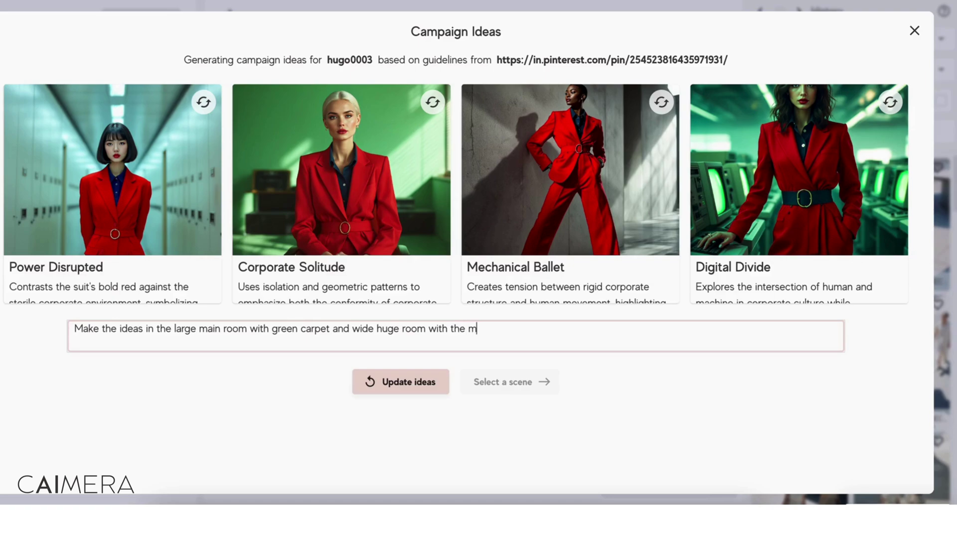
type("odel standing in the middle")
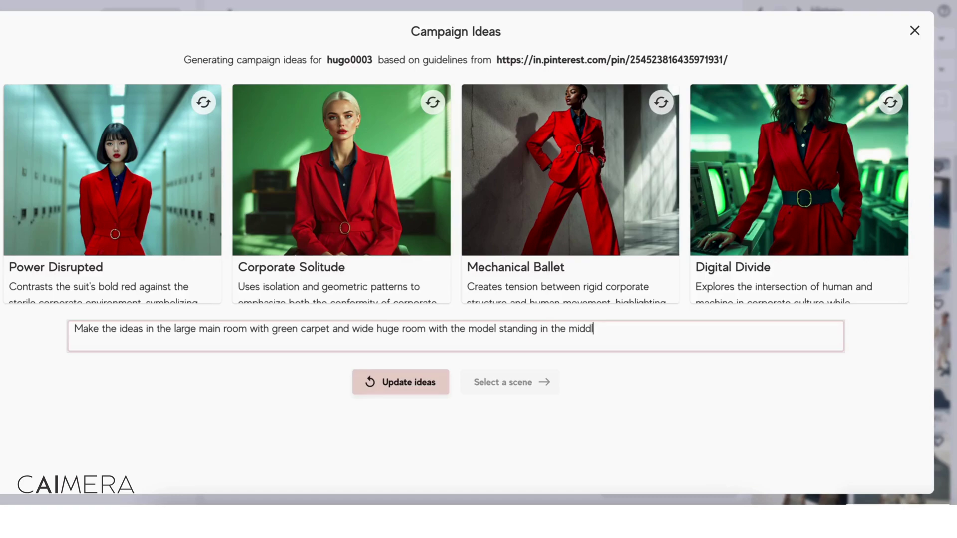
left_click(395, 382)
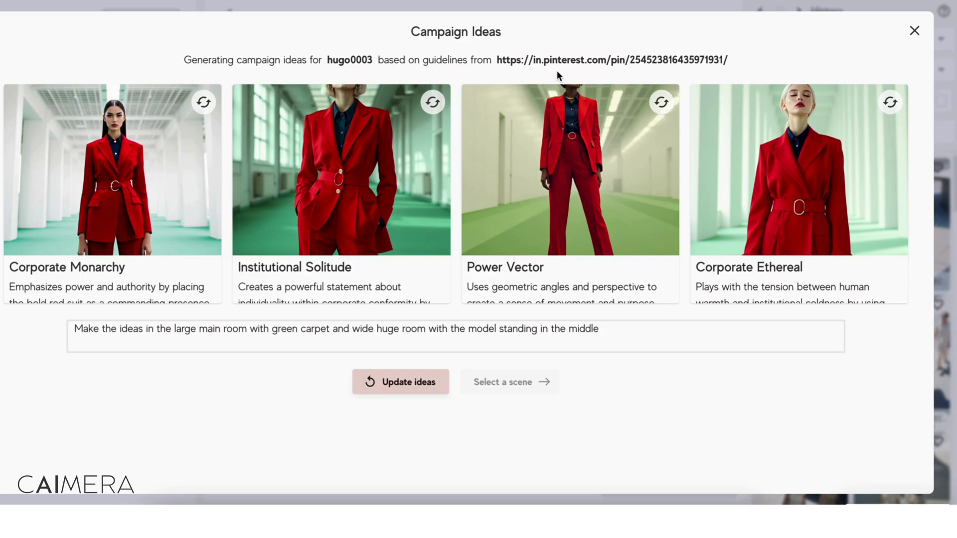
- Choose the Corporate Monarchy idea and filter the history by creator name
left_click(157, 179)
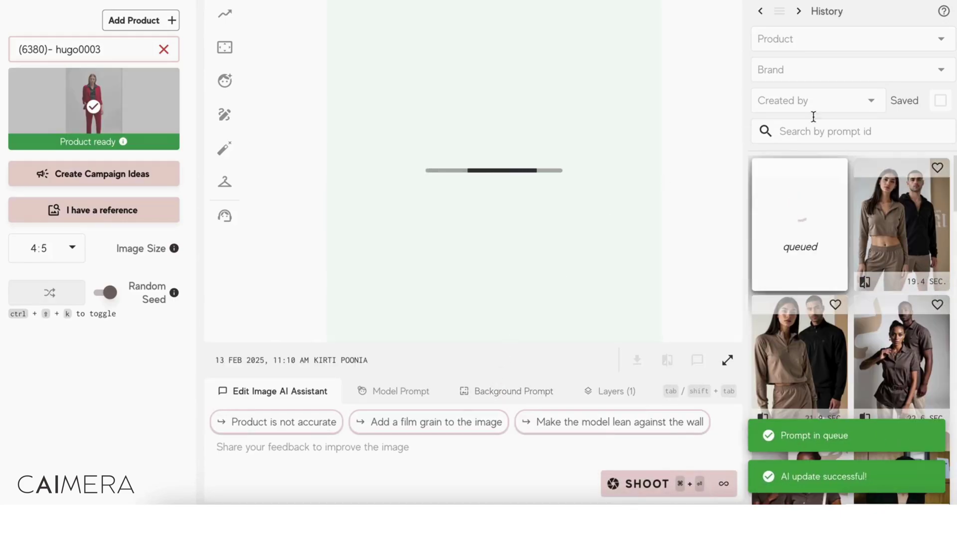
left_click(832, 102)
type("kirti")
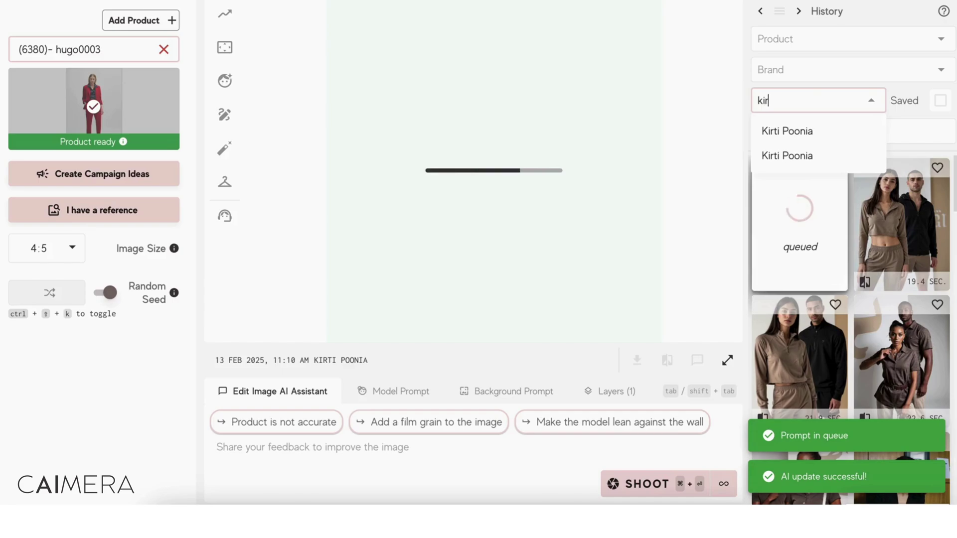
left_click(815, 133)
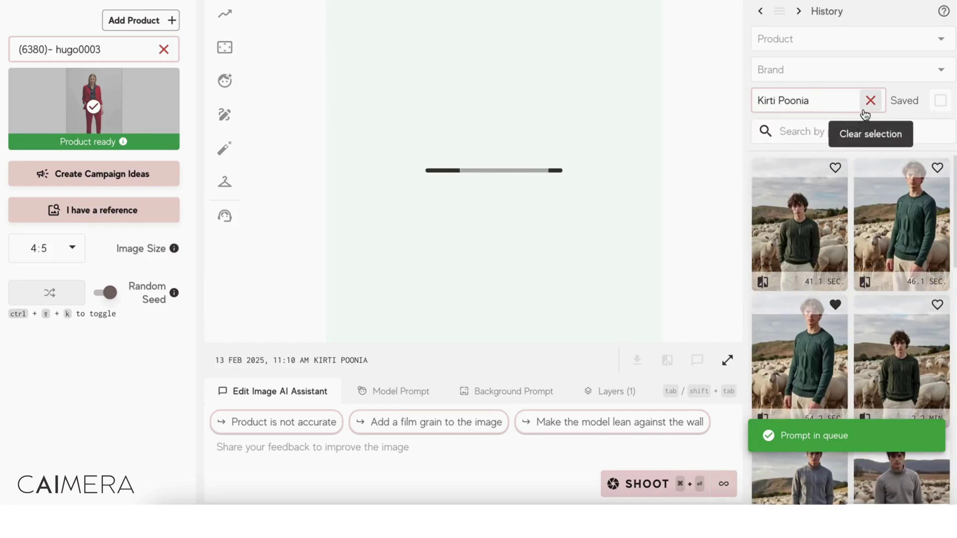
left_click(870, 100)
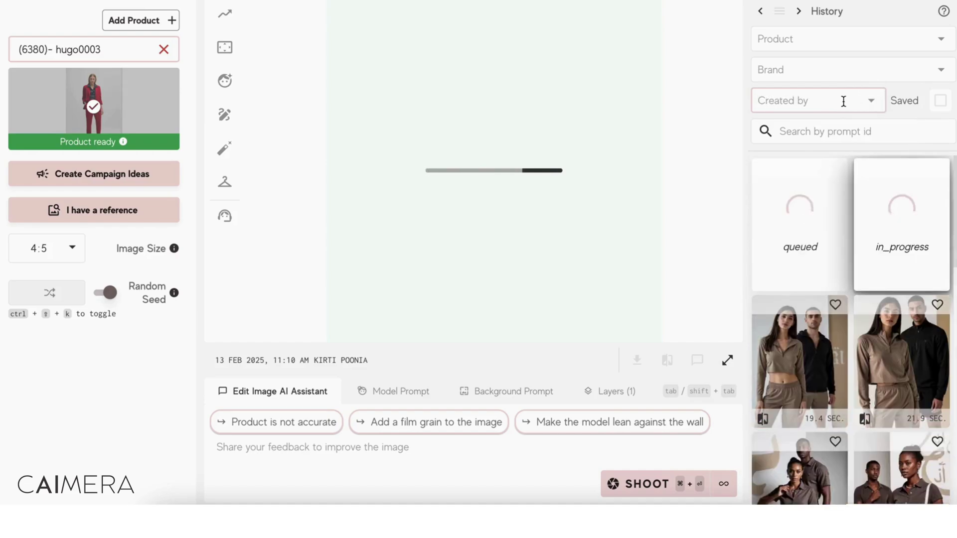
type("Kirti")
left_click(808, 156)
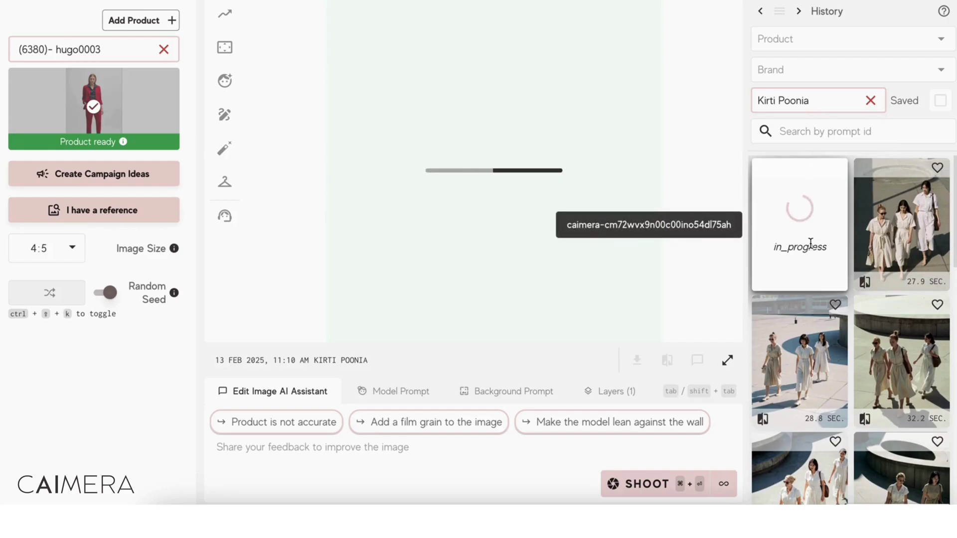
key("ctrl+shift+k")
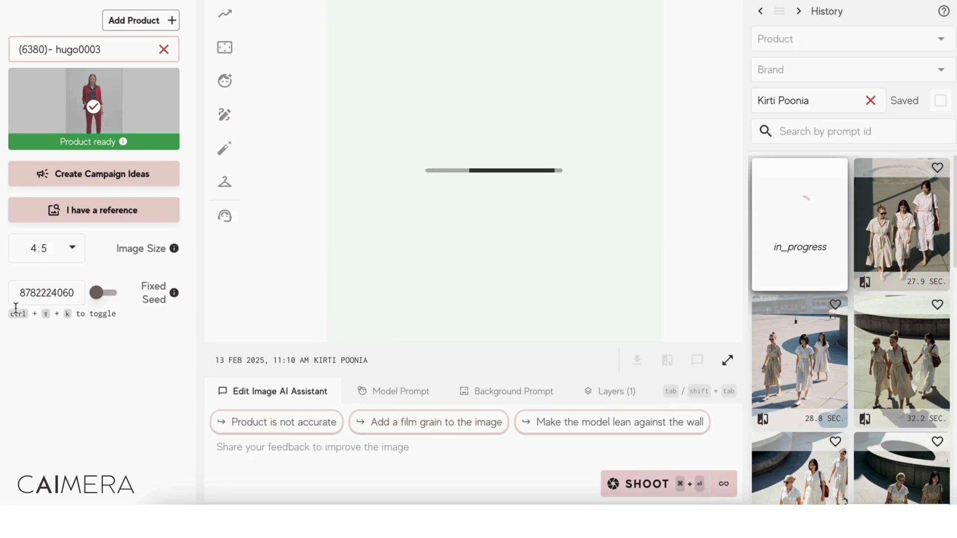
- Select the fixed seed while the red-suited model in the green-carpet hall finishes generating
left_click(20, 293)
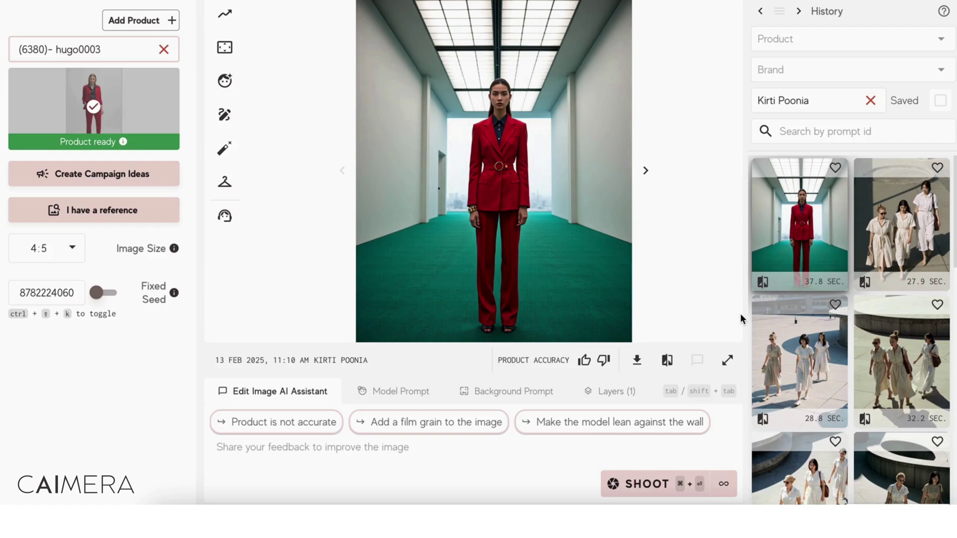
- Mask the model's suit from collar to trousers and apply the full-length red suit try-on
left_click(224, 181)
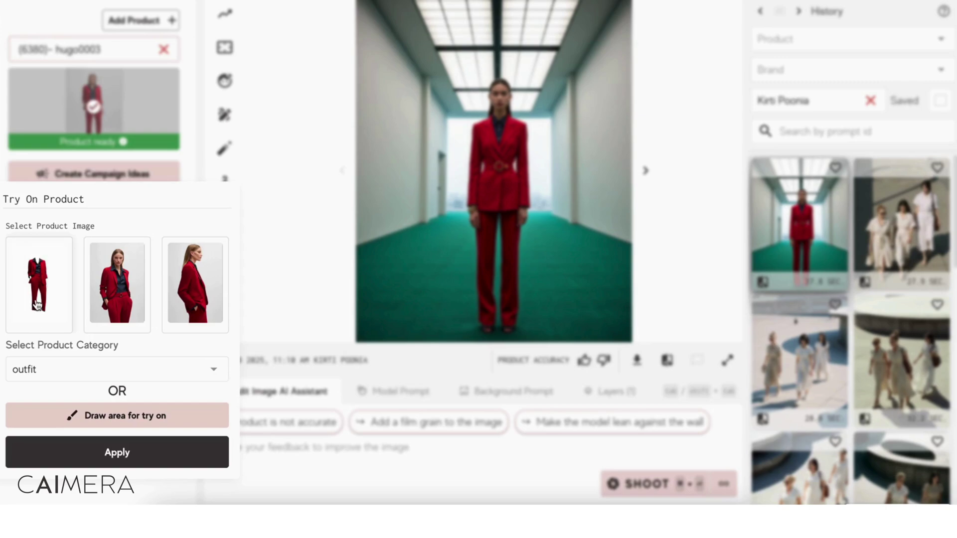
left_click(205, 408)
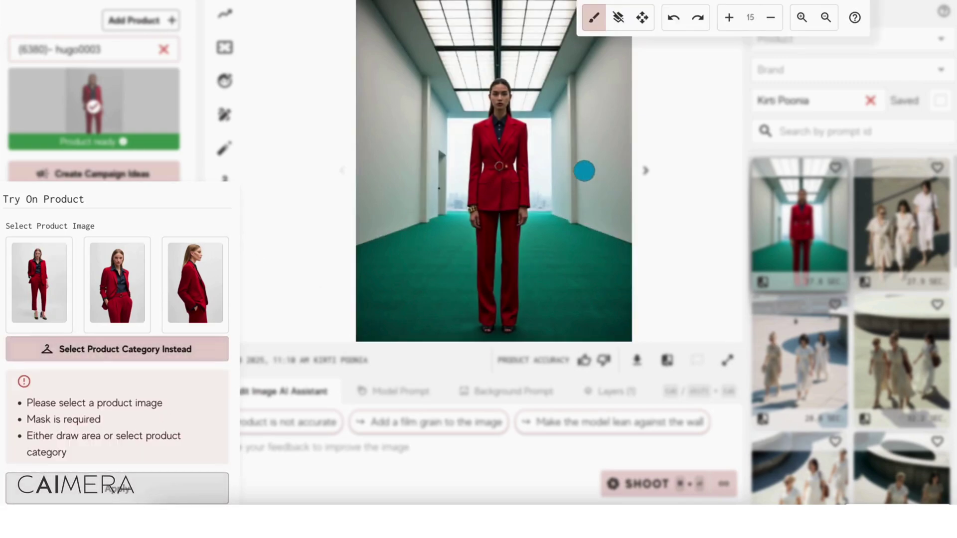
mouse_move(489, 126)
left_mouse_down()
mouse_move(482, 128)
mouse_move(506, 122)
mouse_move(482, 138)
mouse_move(518, 140)
mouse_move(480, 153)
mouse_move(521, 154)
mouse_move(515, 170)
mouse_move(474, 182)
mouse_move(525, 181)
mouse_move(524, 196)
mouse_move(465, 196)
mouse_move(489, 205)
mouse_move(489, 313)
mouse_move(481, 225)
mouse_move(493, 205)
mouse_move(500, 219)
mouse_move(506, 317)
mouse_move(507, 199)
mouse_move(461, 199)
mouse_move(485, 153)
mouse_move(470, 130)
mouse_move(475, 222)
mouse_move(515, 200)
mouse_move(506, 239)
left_mouse_up()
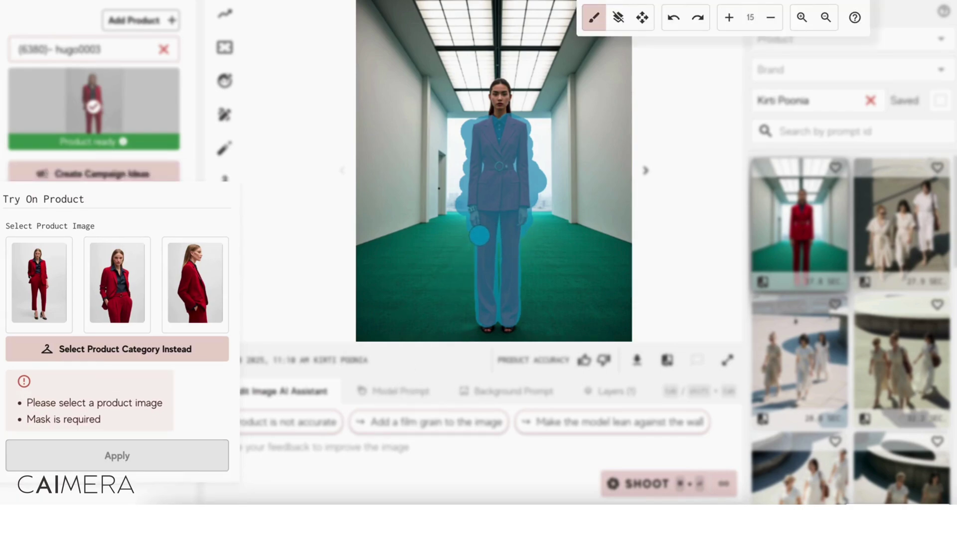
mouse_move(518, 250)
left_mouse_down()
mouse_move(513, 273)
mouse_move(492, 265)
mouse_move(476, 224)
mouse_move(479, 314)
mouse_move(502, 297)
mouse_move(517, 309)
mouse_move(484, 327)
left_mouse_up()
left_click(43, 301)
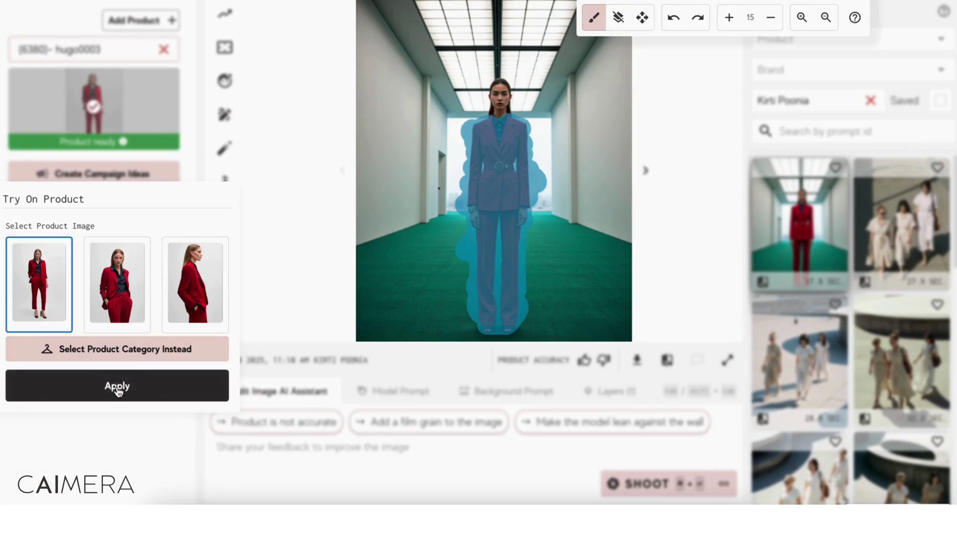
left_click(116, 386)
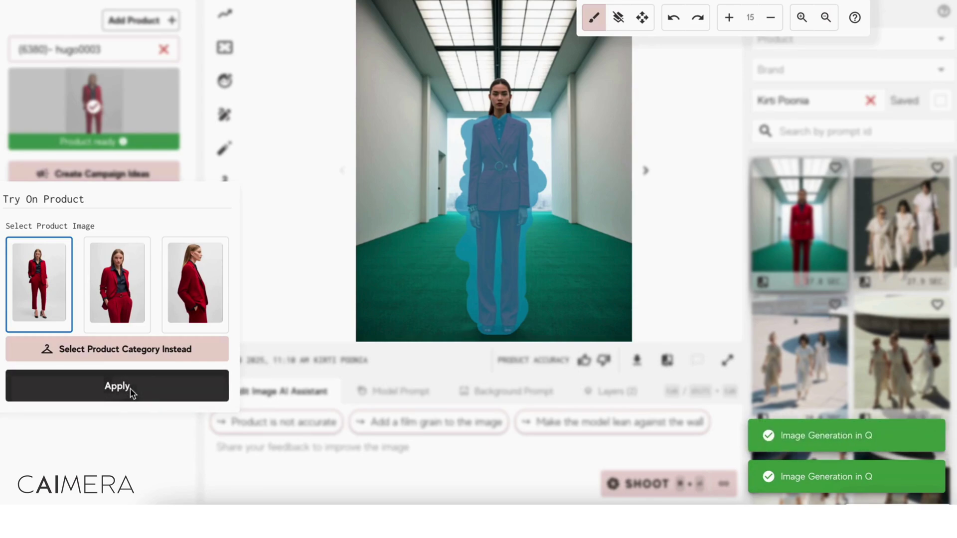
left_click(131, 393)
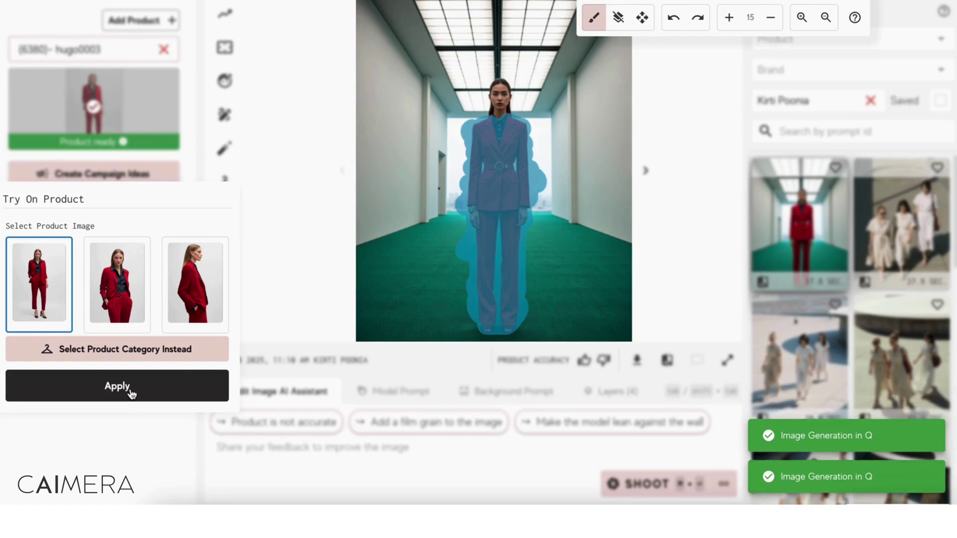
- Close the try-on options and review the Model and Background prompt texts
left_click(653, 327)
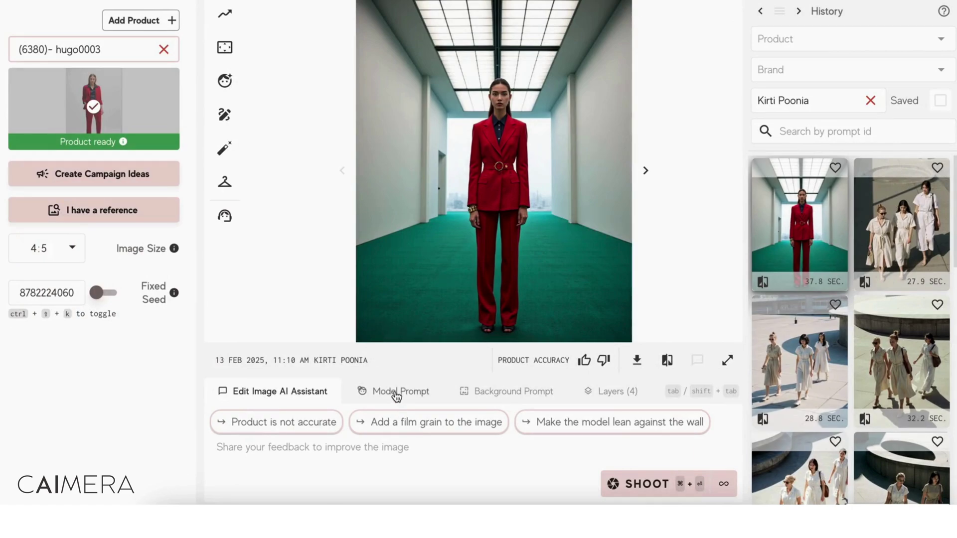
left_click(412, 395)
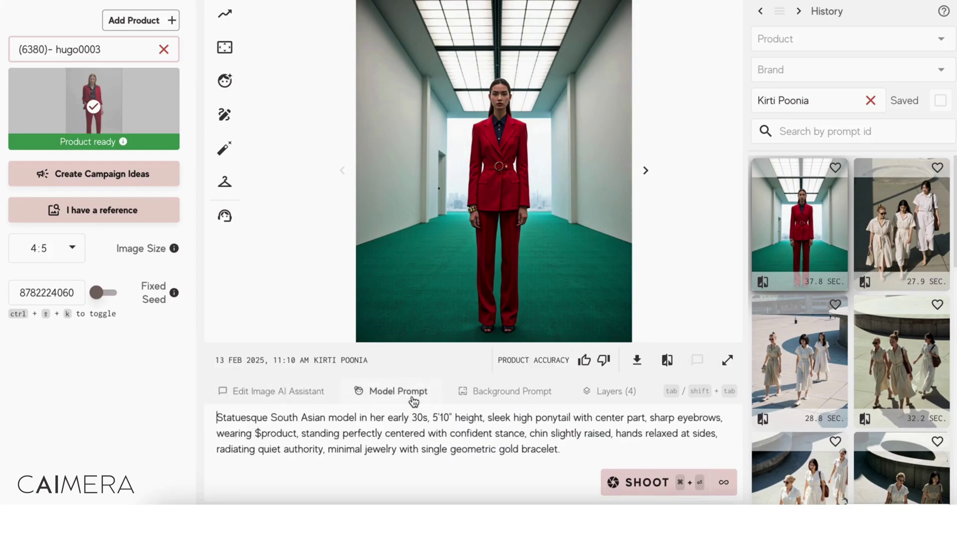
left_click(514, 394)
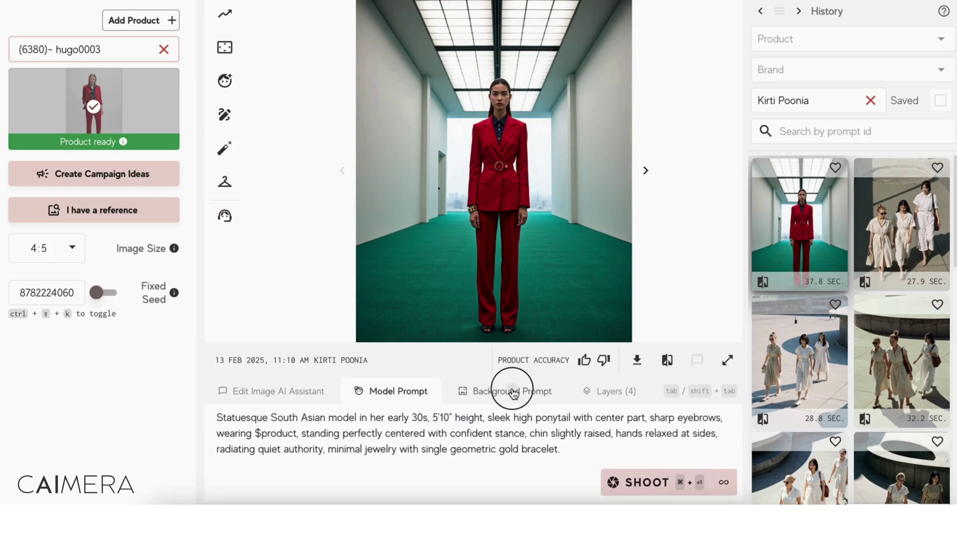
left_click(396, 391)
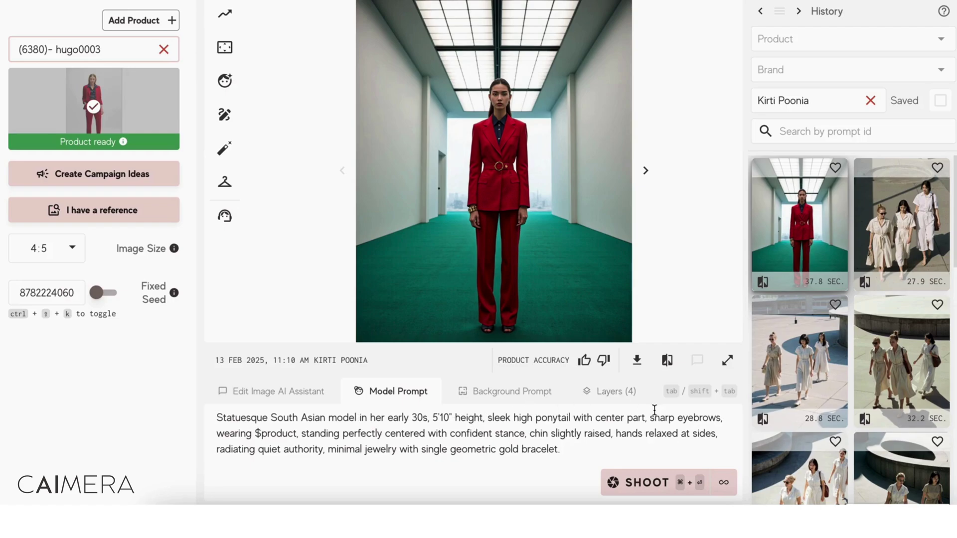
- Select the model prompt's first line describing the statuesque South Asian model
left_click_drag(649, 417, 393, 414)
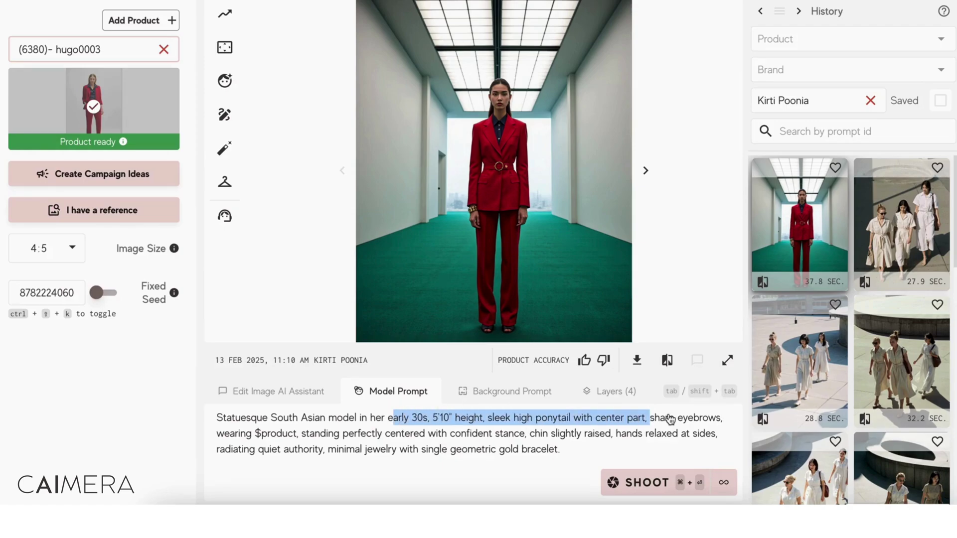
left_click(732, 416)
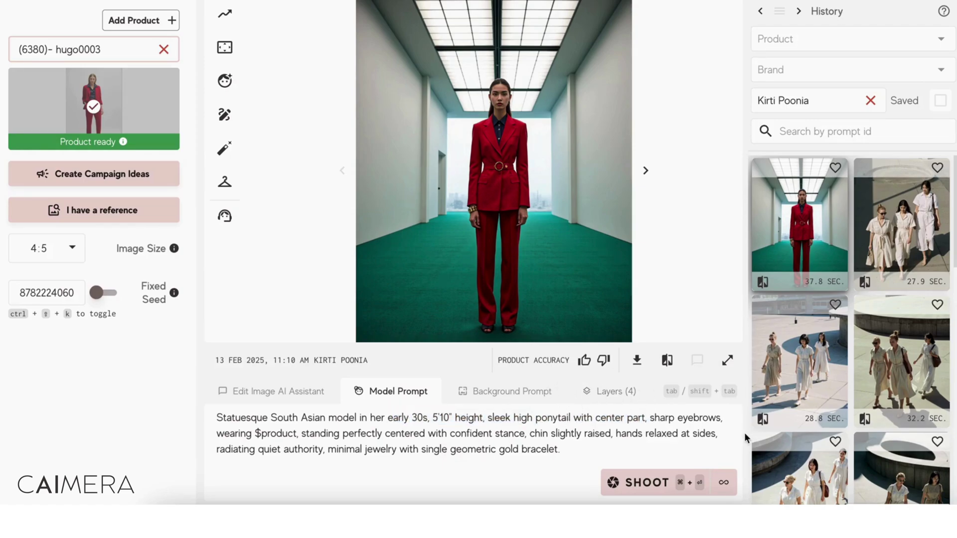
left_click_drag(726, 418, 508, 390)
left_click_drag(307, 406, 215, 413)
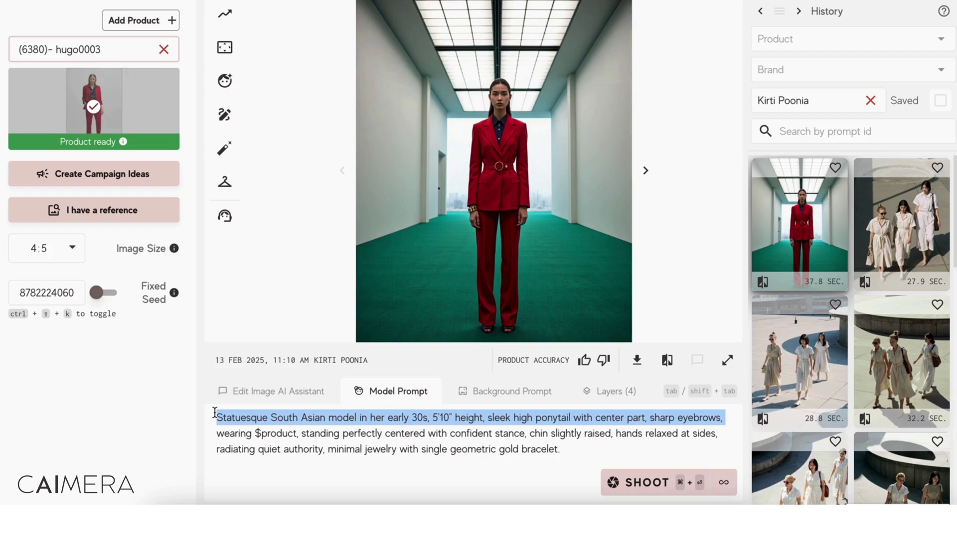
- Describe the model as a French model with auburn hair and wispy bangs
type("French m")
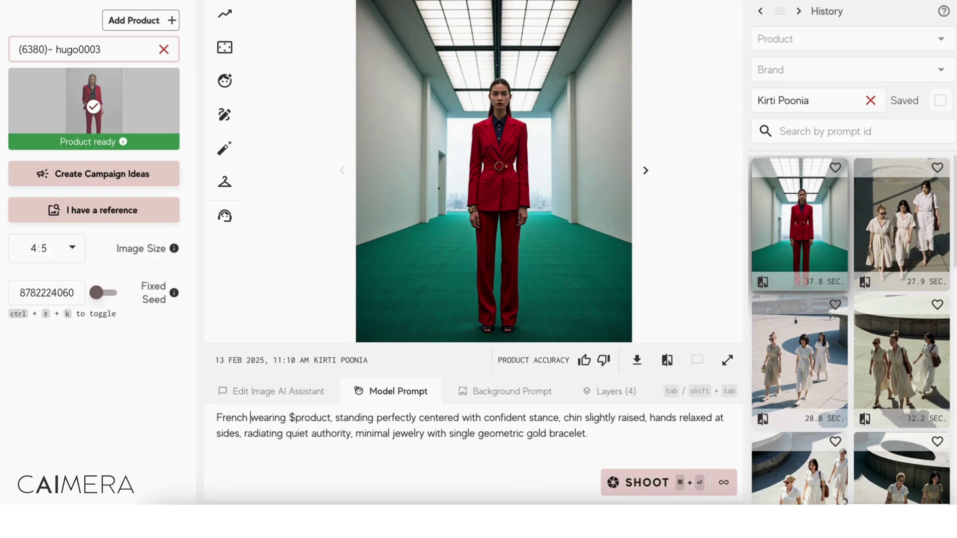
type("odel with ")
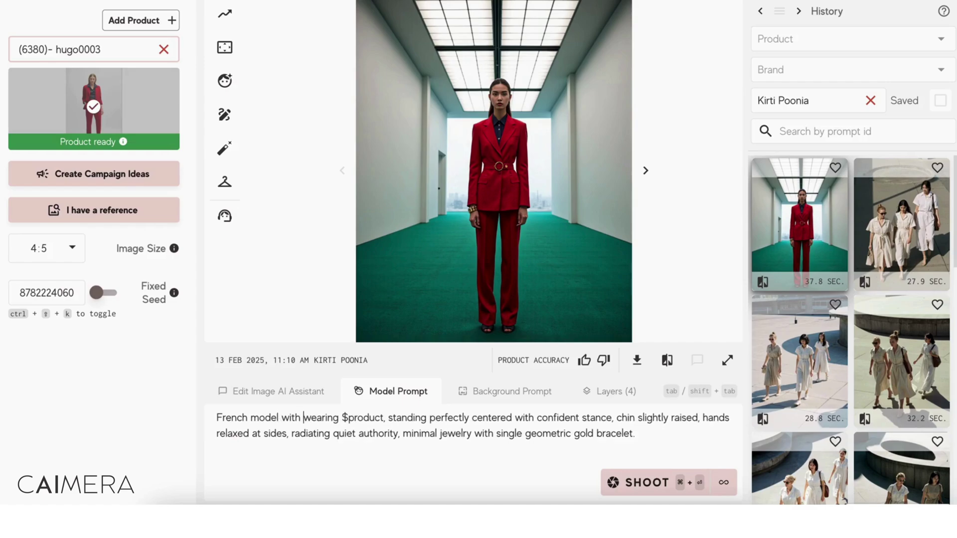
type("aubur")
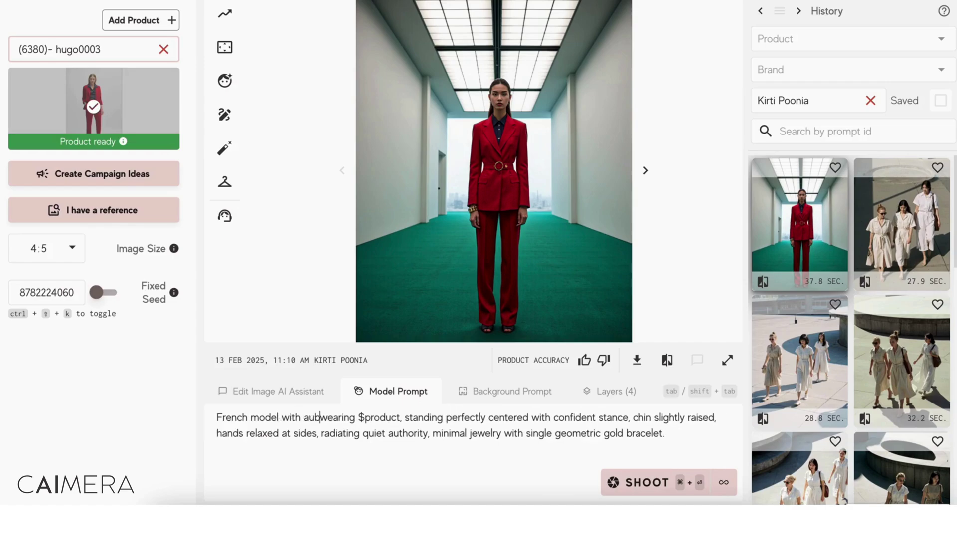
type("n ")
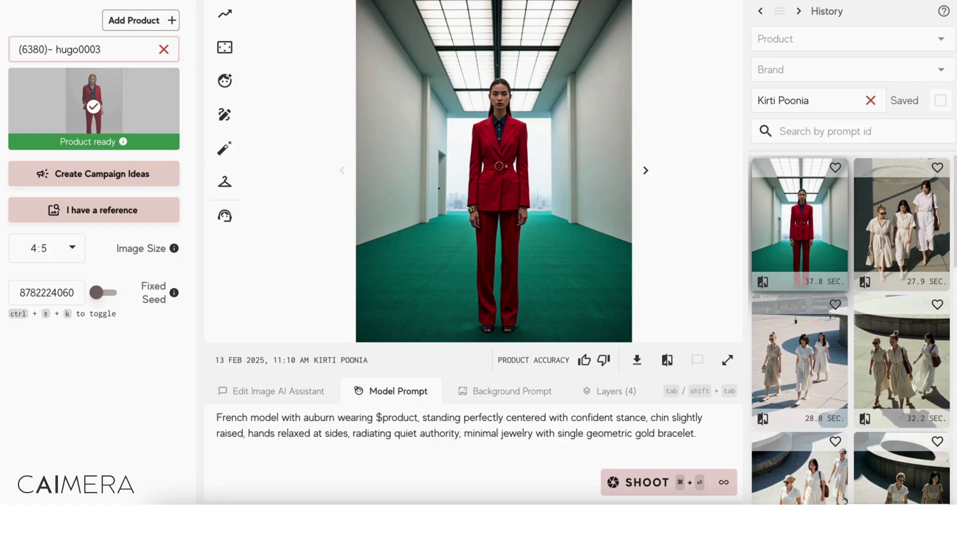
type("hair and w")
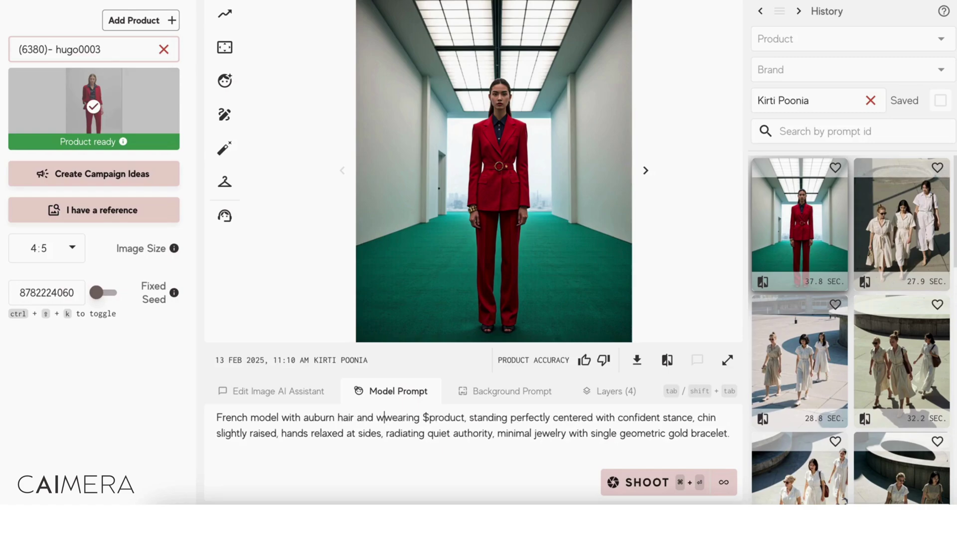
type("hispy ")
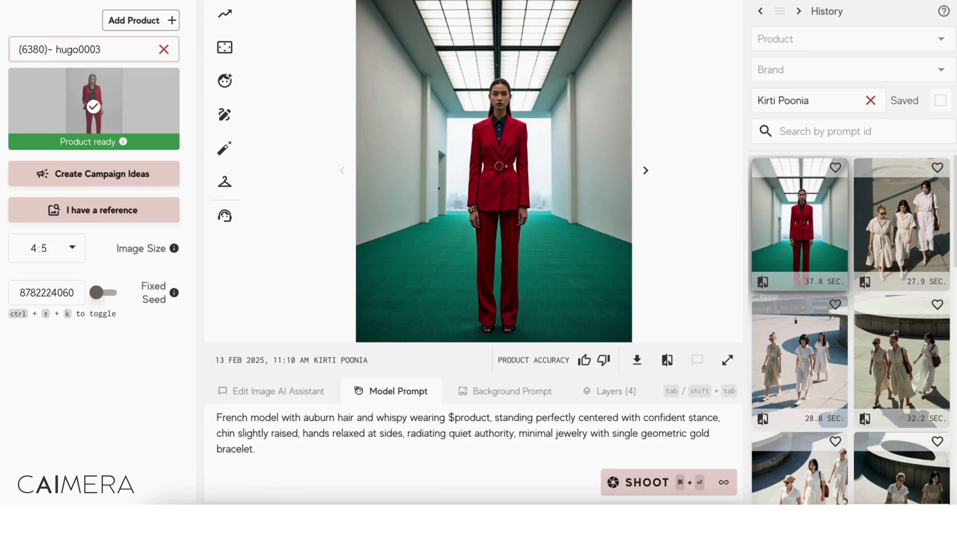
type("bangs")
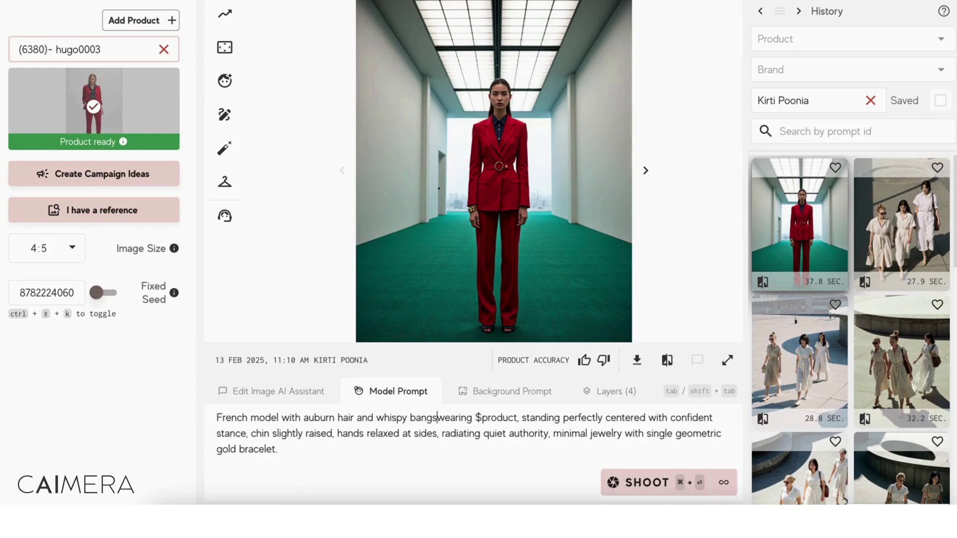
left_click(384, 421)
key("Delete")
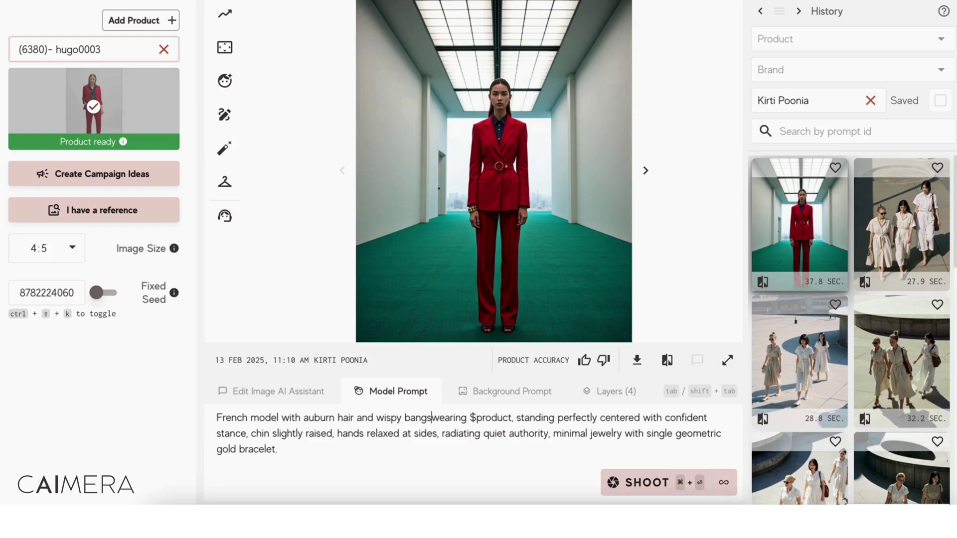
left_click(431, 417)
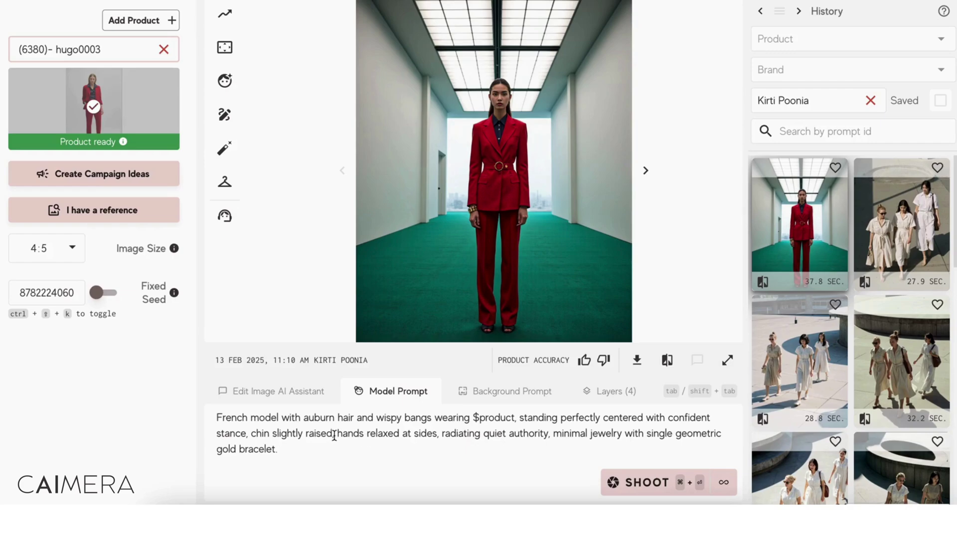
- Replace the confident stance phrase with 'worried look on her face'
left_click_drag(338, 437, 648, 415)
key("BackSpace")
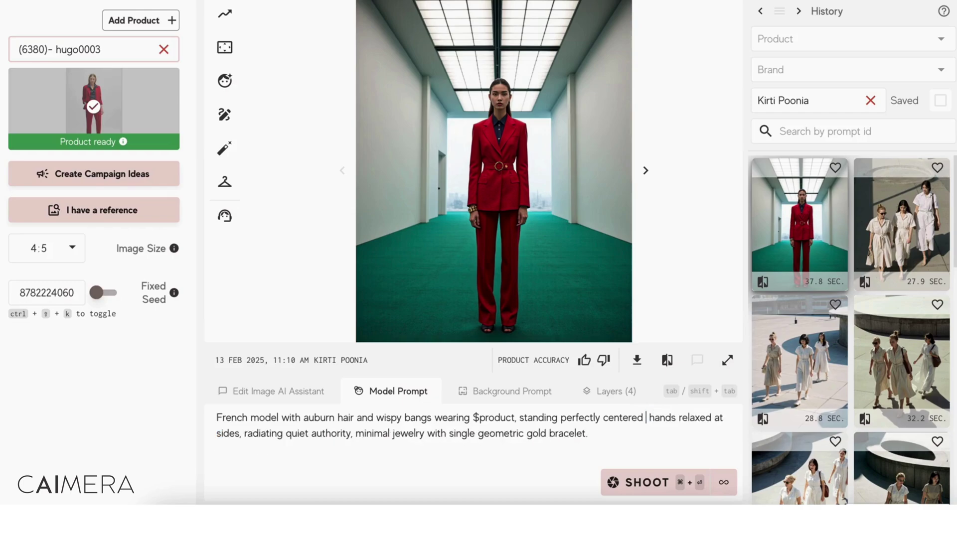
type("worre")
key("BackSpace")
type("ied look on her face,")
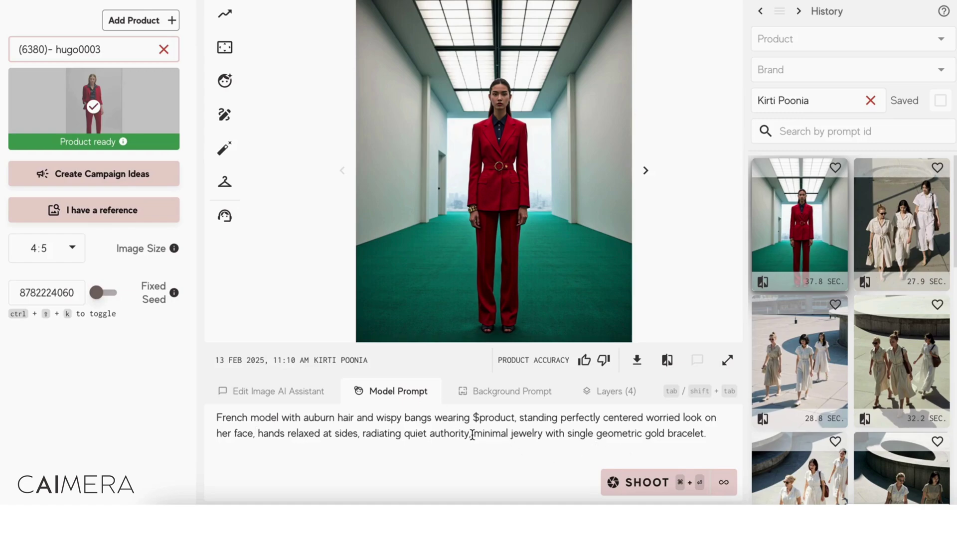
- Remove the jewelry sentence from the model prompt and bring up the background prompt
left_click_drag(472, 434, 719, 434)
key("BackSpace")
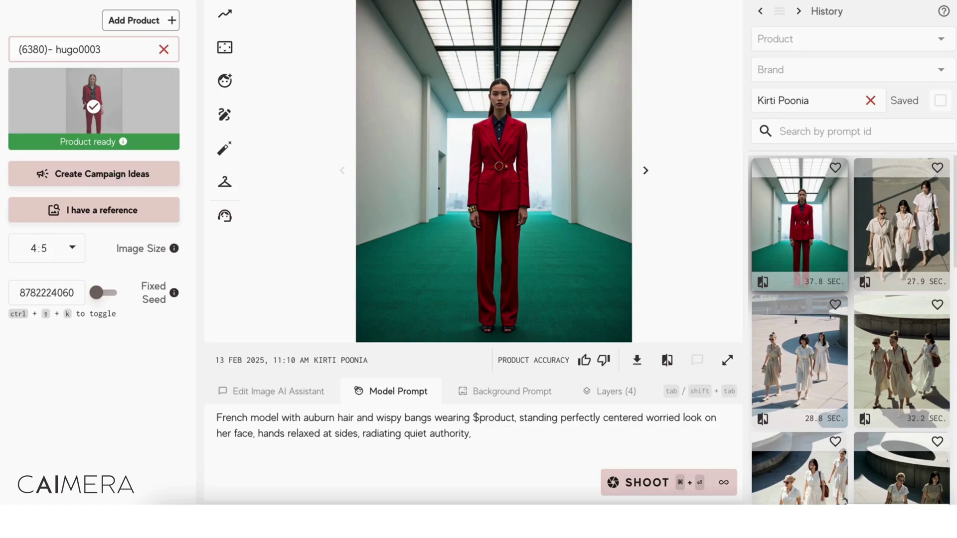
left_click(518, 393)
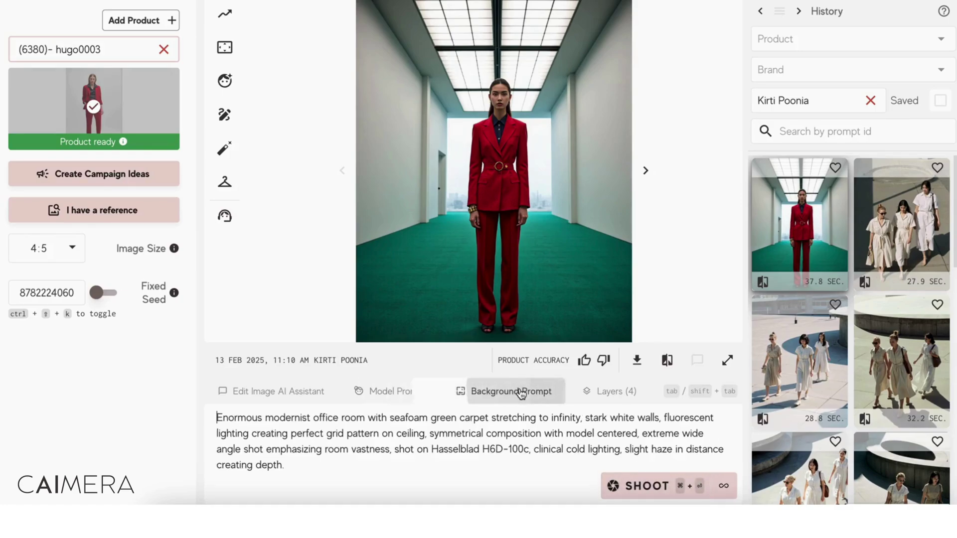
- Change the carpet to seafoam mint green and shoot new images from the edited prompts
left_click(430, 417)
type("mint")
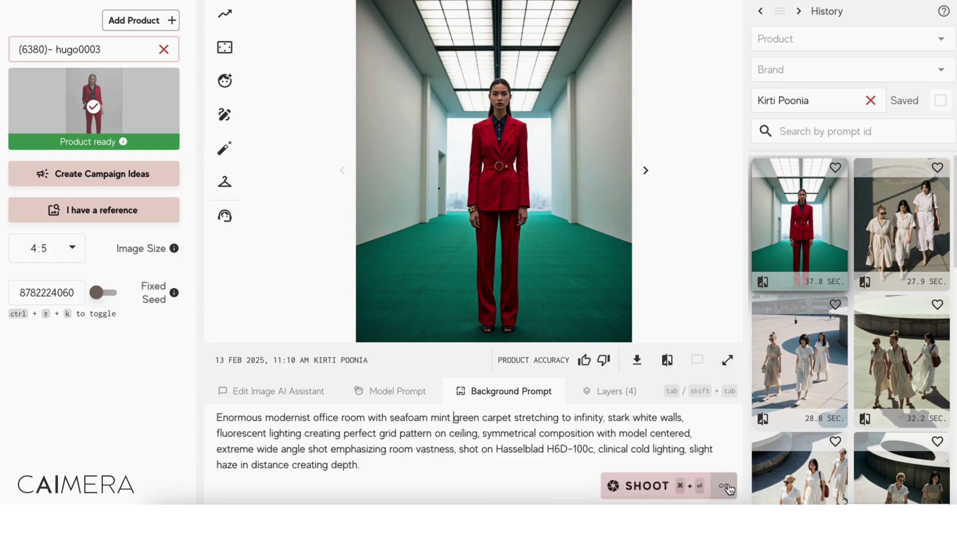
left_click(728, 482)
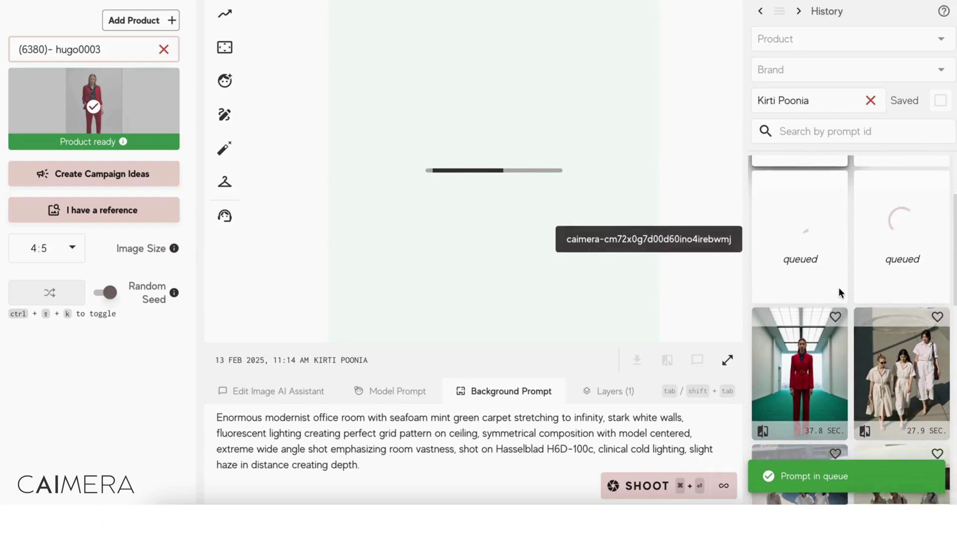
- Show the earlier red-suit image on its upper Try On layer after comparing both Try On versions
scroll(838, 308, "down", 1)
left_click(831, 351)
left_click(617, 391)
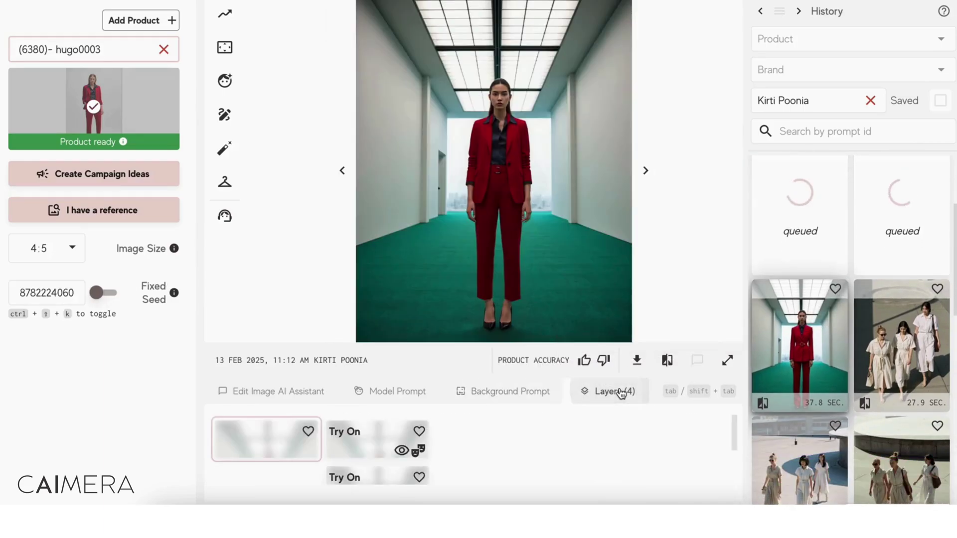
scroll(377, 451, "down", 1)
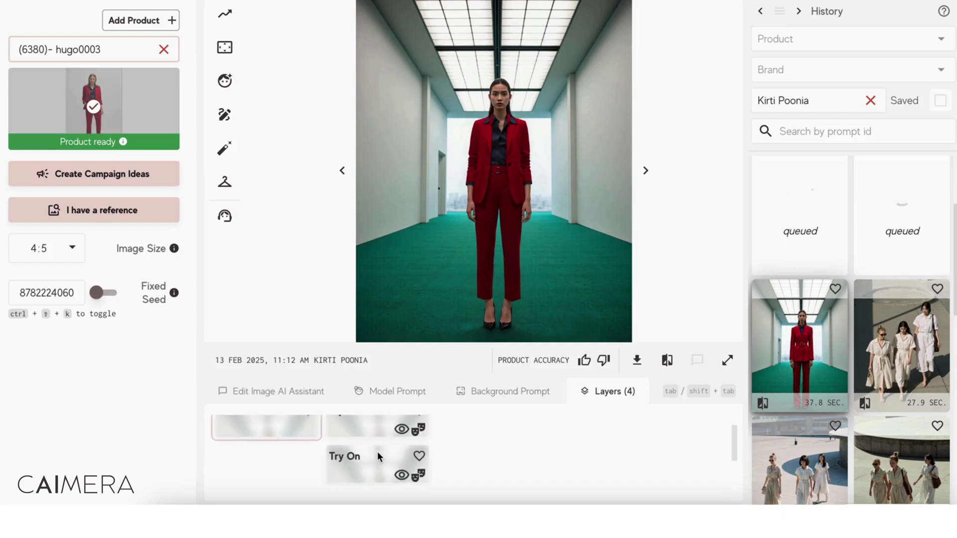
left_click(366, 433)
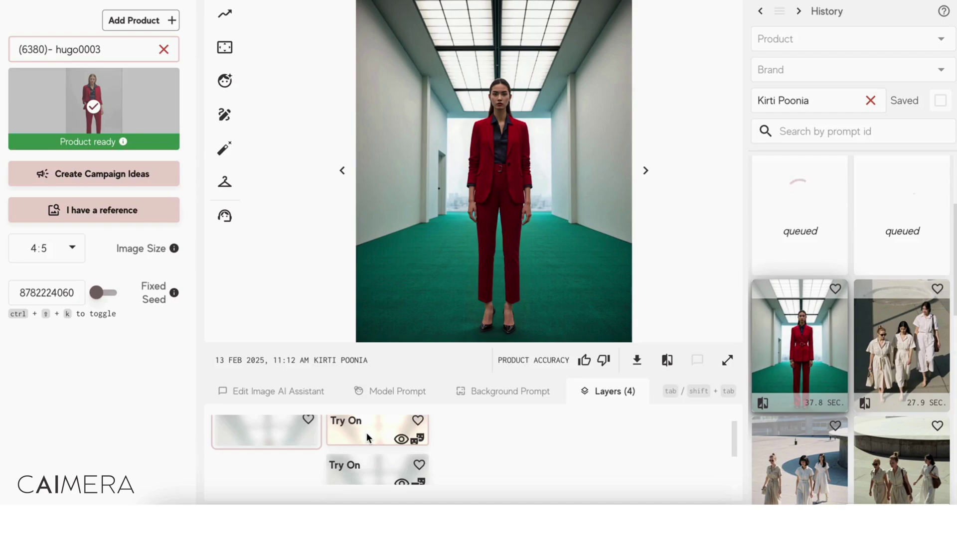
scroll(366, 432, "down", 1)
left_click(356, 448)
scroll(356, 447, "up", 1)
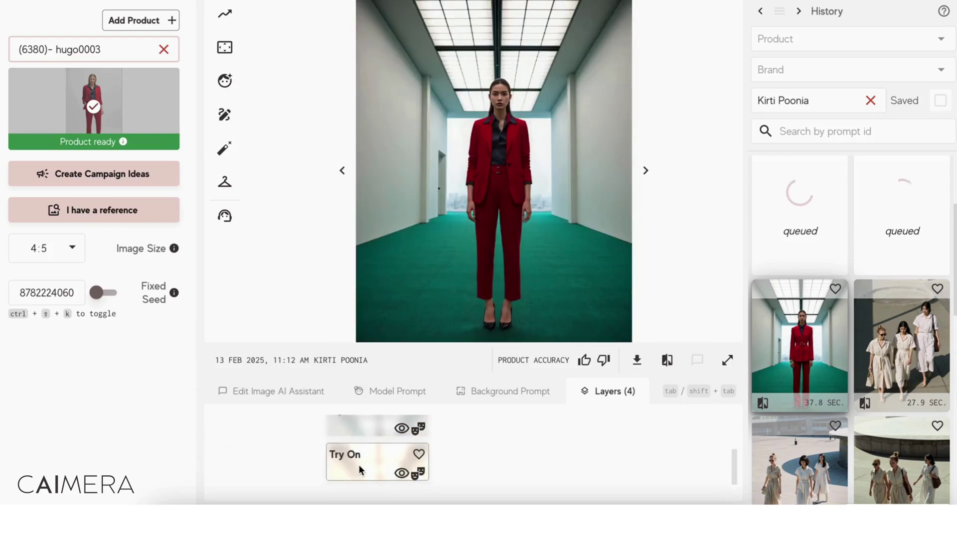
scroll(358, 458, "up", 1)
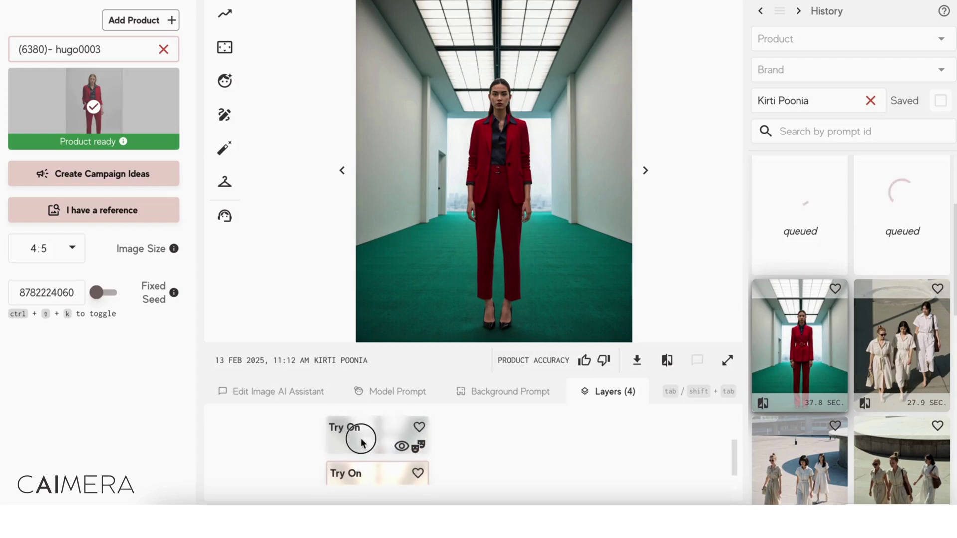
left_click(361, 443)
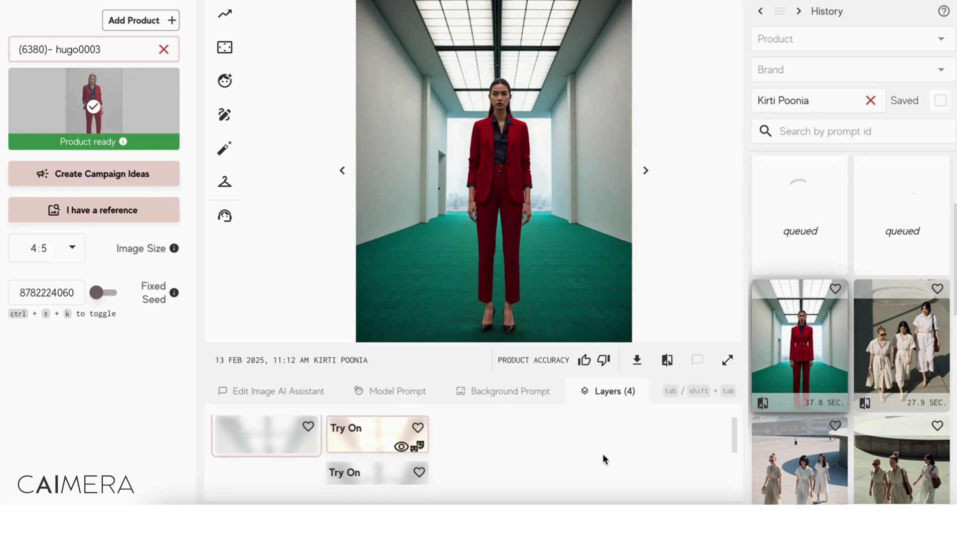
- Try to upscale the Try On image, which is refused by the parallel generation limit
left_click(224, 14)
left_click(424, 211)
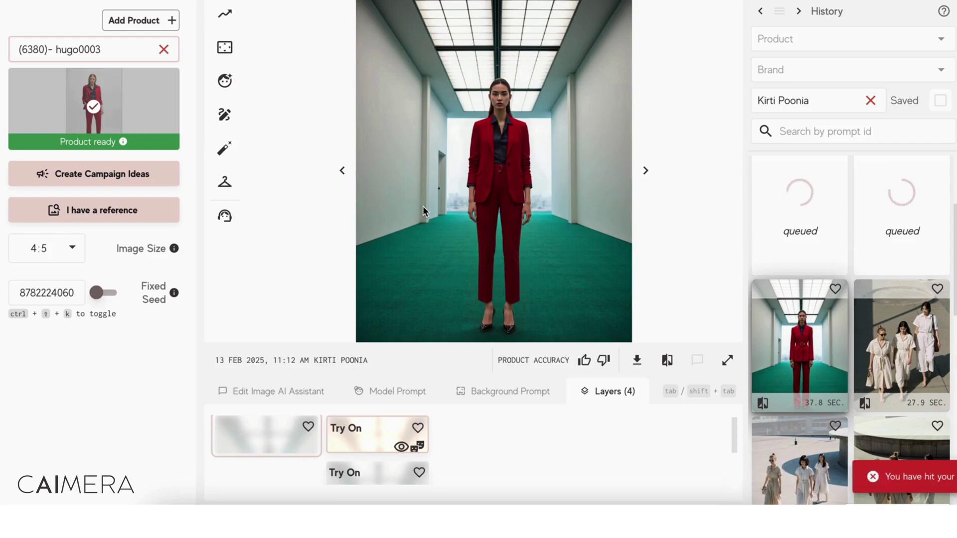
scroll(868, 214, "up", 2)
scroll(868, 214, "up", 3)
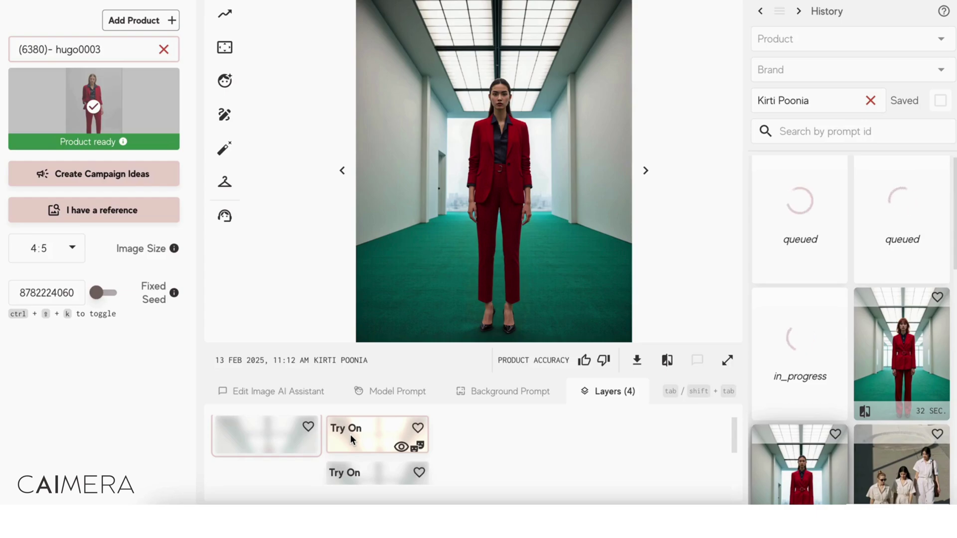
- Queue a 2× upscale of the Try On layer with denoising 0.2 and face enhancement
left_click(363, 438)
left_click(225, 44)
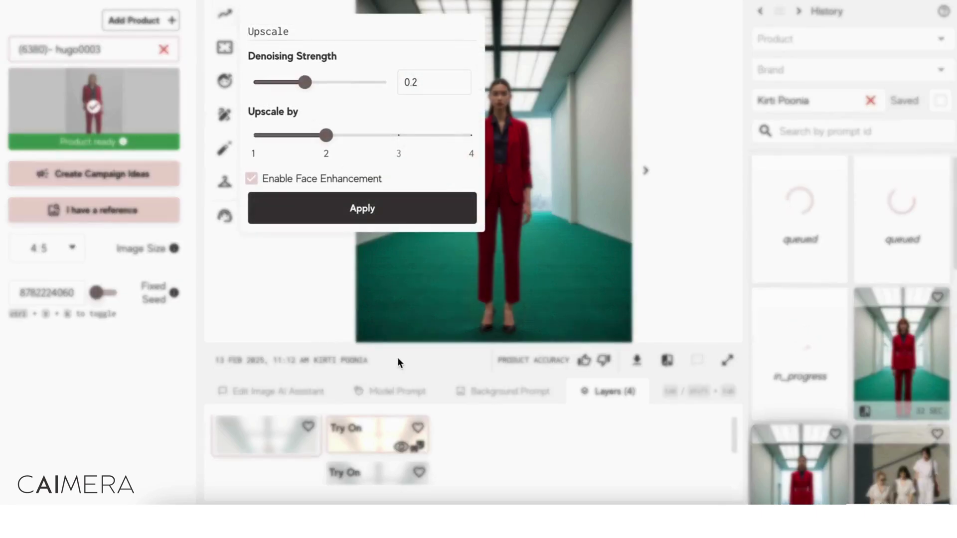
left_click(406, 219)
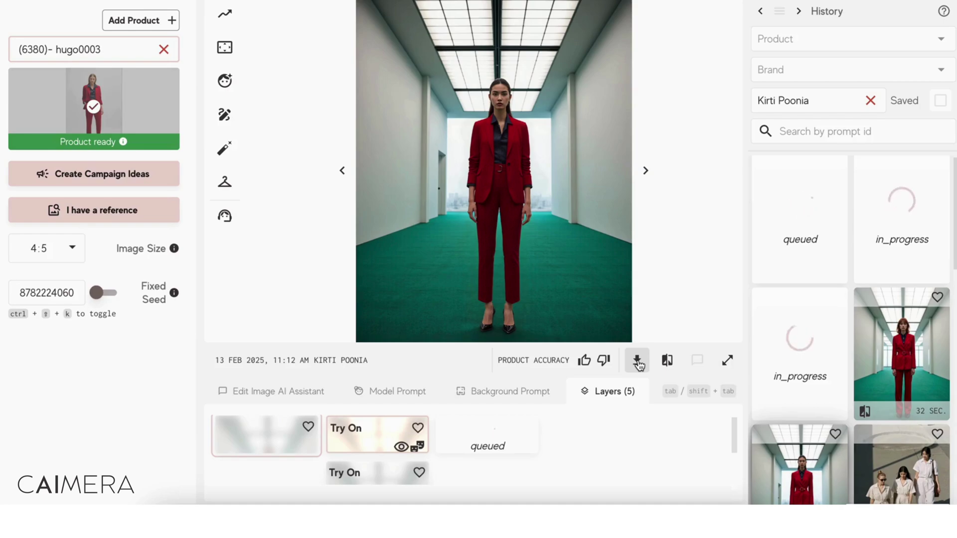
- Compare the red-suit product photo side by side with the generated green-carpet hall image
left_click(667, 361)
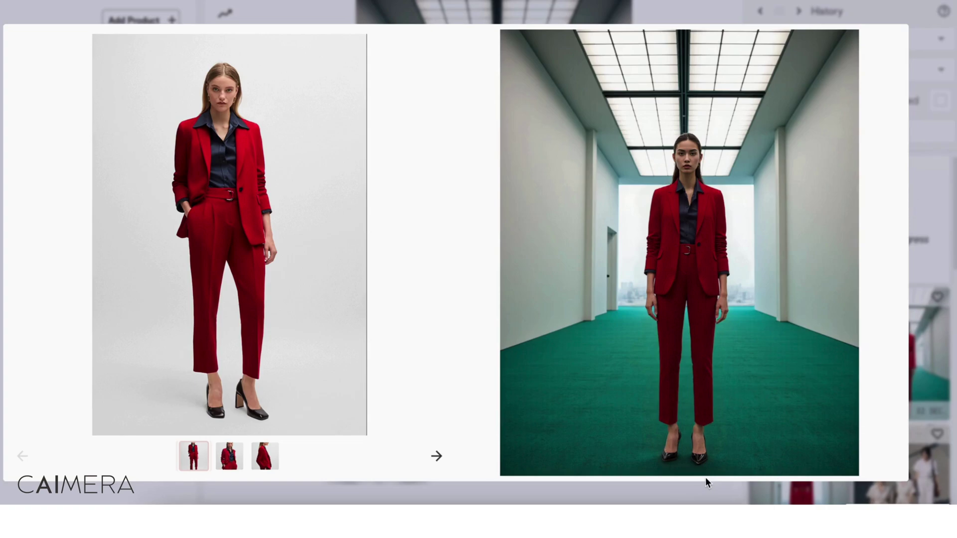
left_click(746, 14)
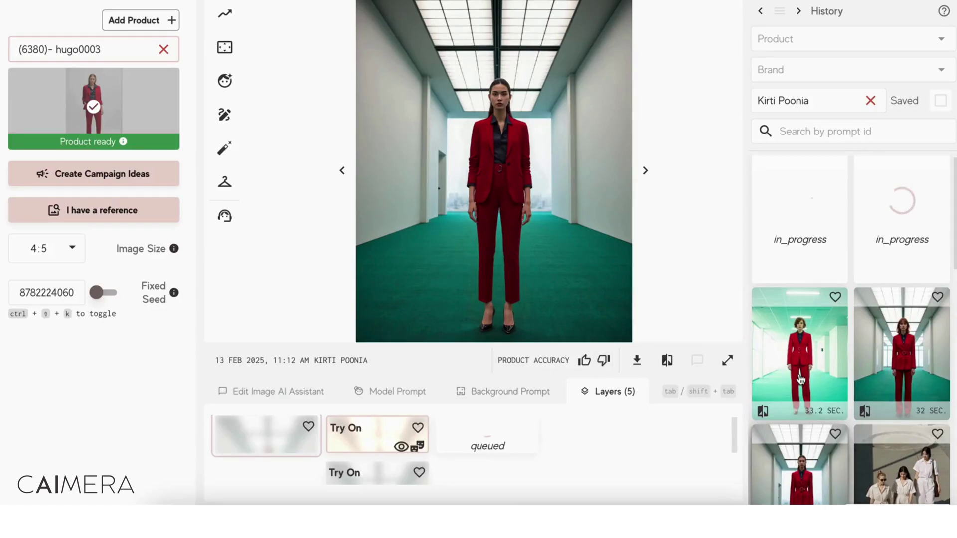
left_click(909, 377)
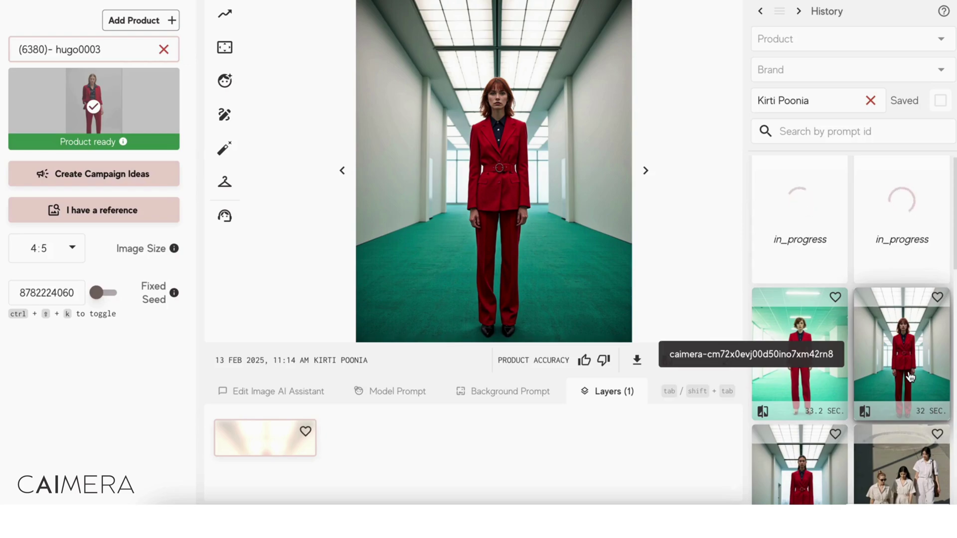
scroll(910, 377, "up", 1)
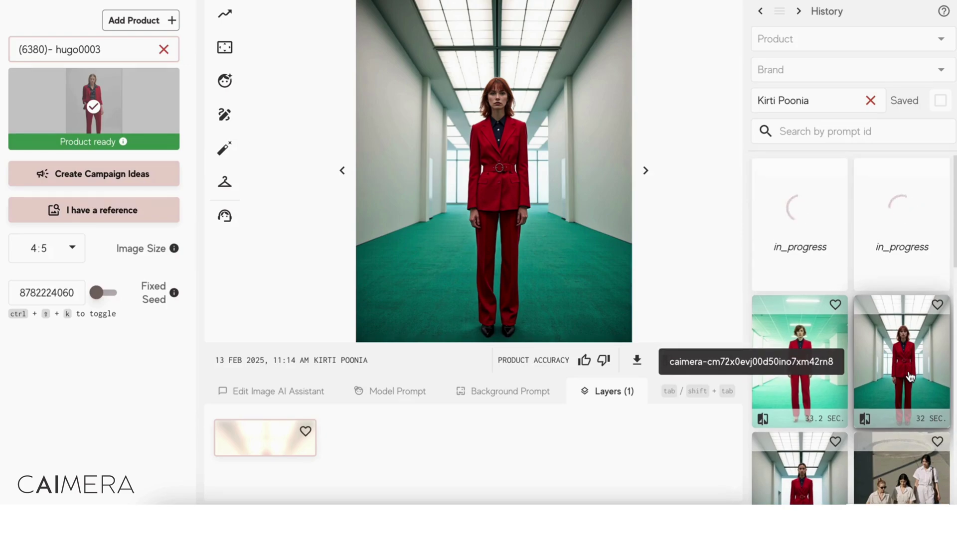
scroll(909, 377, "down", 3)
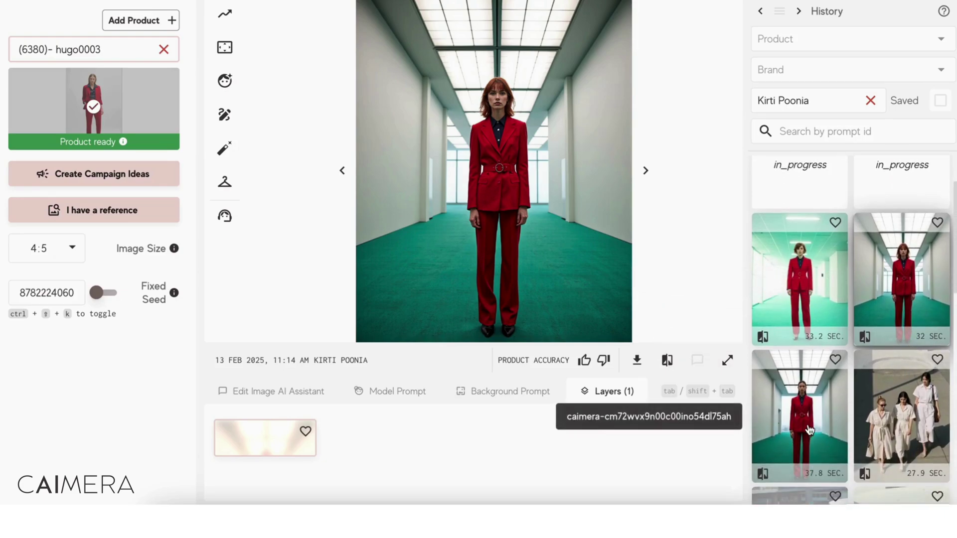
left_click(808, 429)
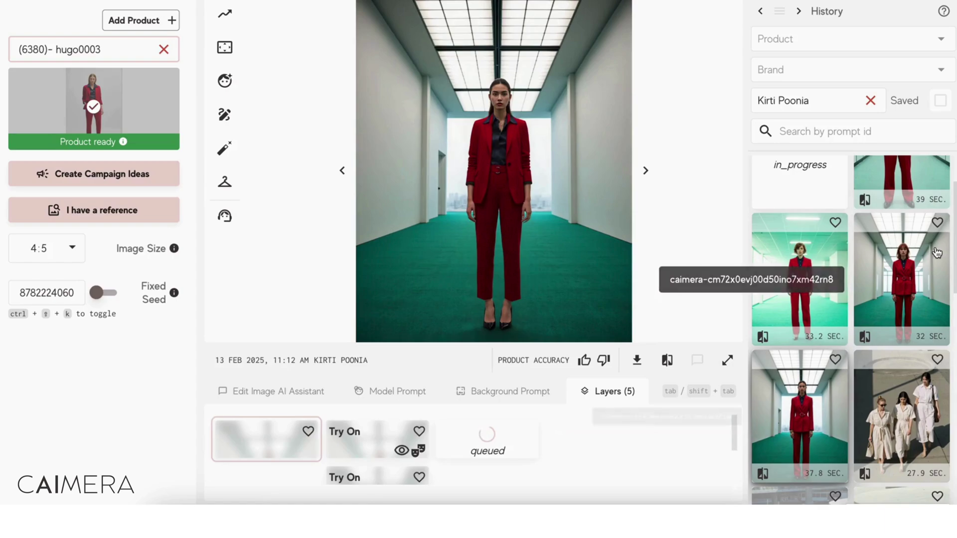
left_click(928, 269)
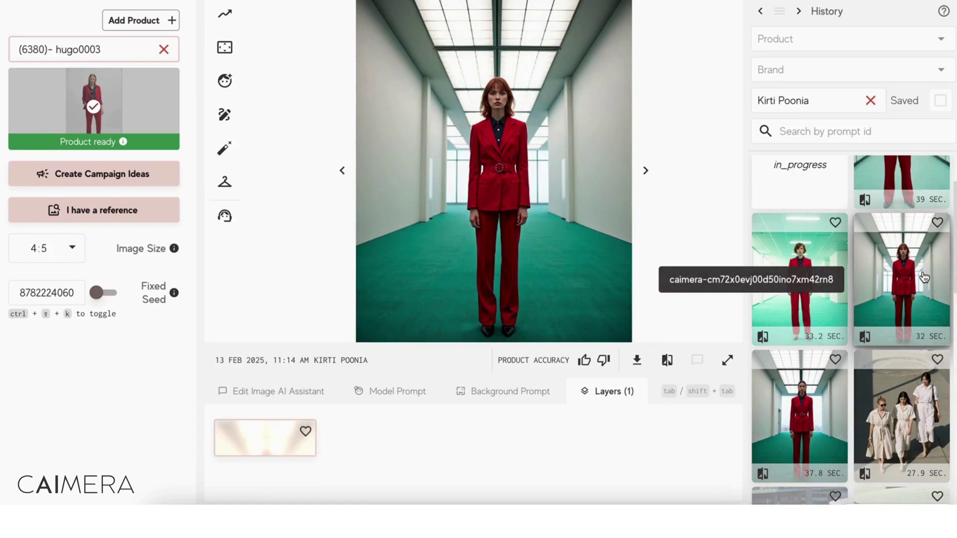
scroll(922, 274, "up", 3)
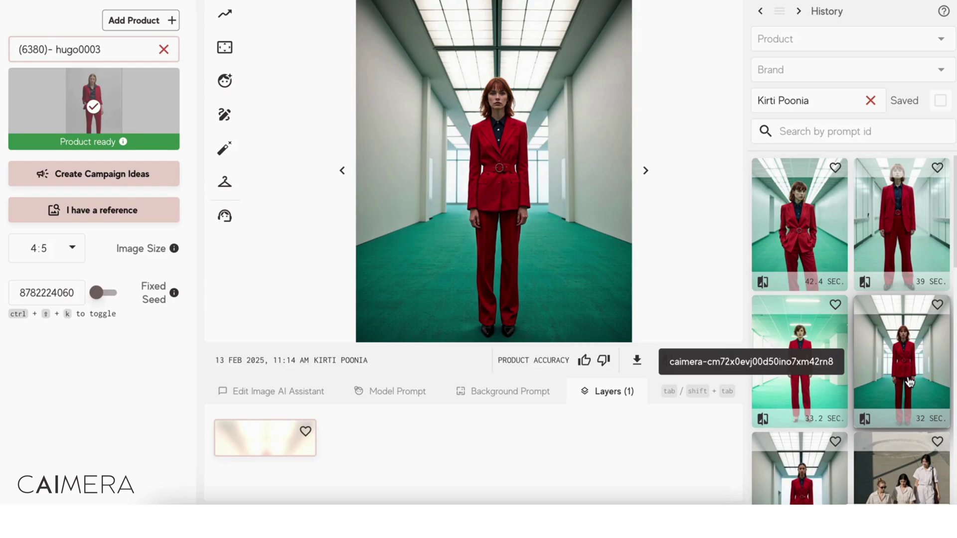
left_click(800, 247)
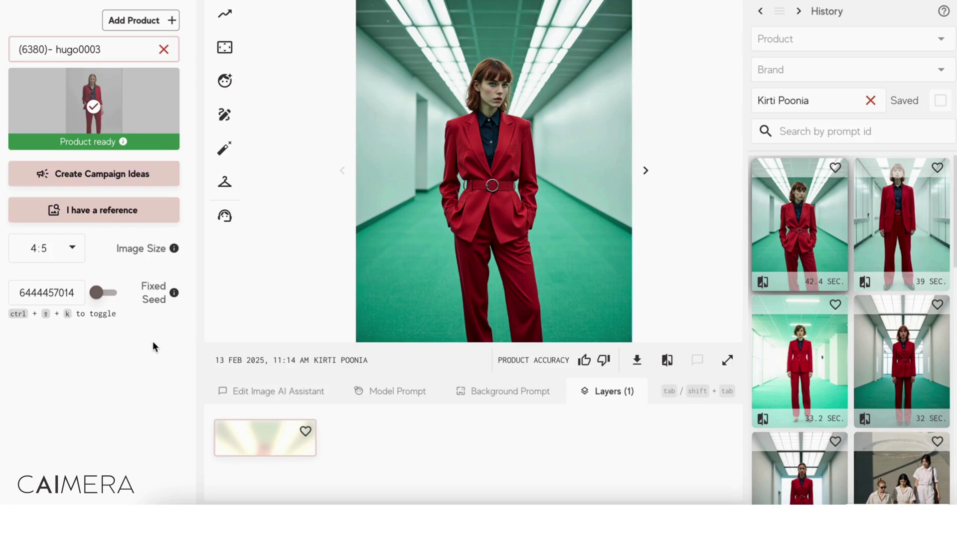
- Mask the model's suit and queue try-ons using the second red-suit product photo
left_click(225, 182)
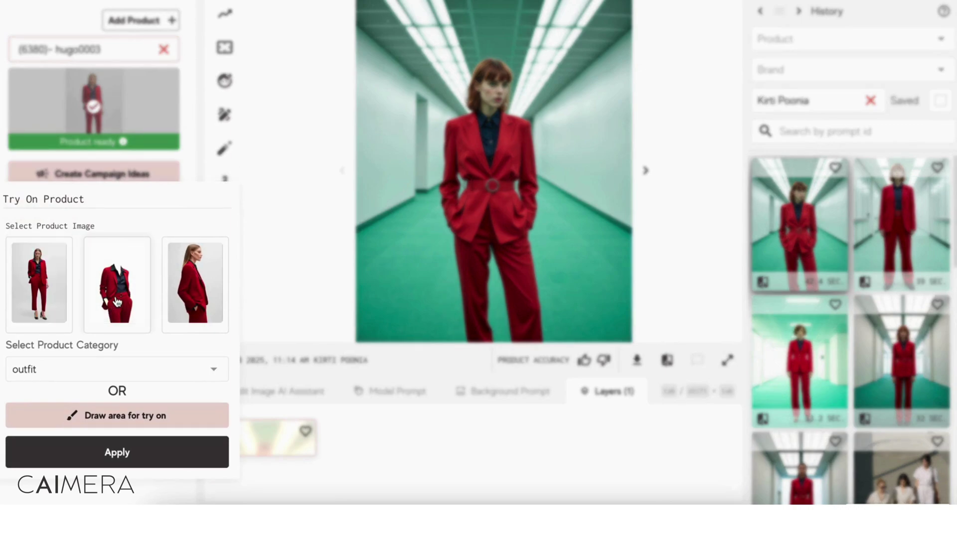
left_click(172, 415)
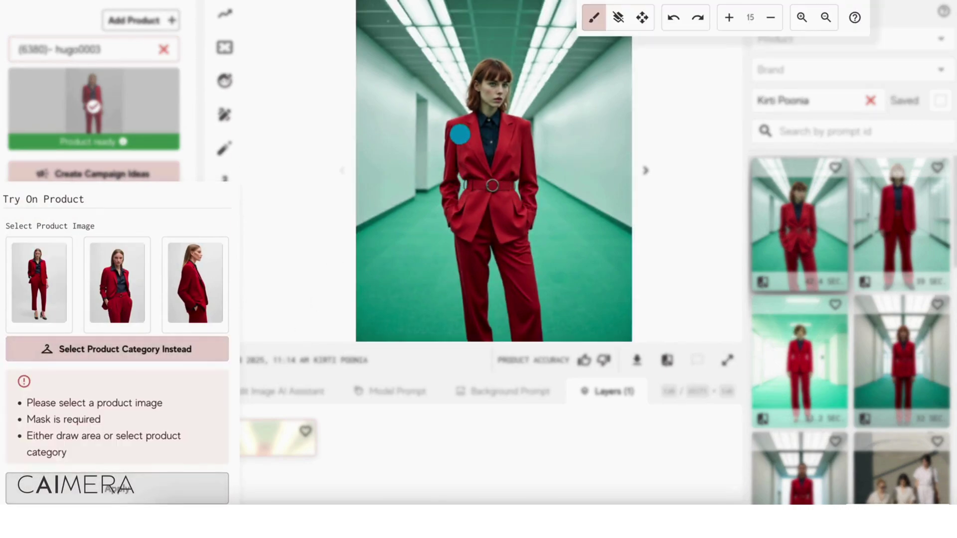
mouse_move(469, 121)
left_mouse_down()
mouse_move(504, 125)
mouse_move(473, 119)
mouse_move(526, 128)
mouse_move(445, 140)
mouse_move(531, 142)
mouse_move(450, 155)
mouse_move(521, 156)
mouse_move(450, 158)
mouse_move(541, 157)
mouse_move(531, 156)
mouse_move(536, 238)
mouse_move(507, 241)
mouse_move(460, 243)
mouse_move(443, 205)
mouse_move(449, 167)
mouse_move(464, 217)
mouse_move(470, 182)
mouse_move(458, 181)
mouse_move(469, 217)
mouse_move(496, 202)
mouse_move(506, 166)
mouse_move(524, 211)
mouse_move(523, 226)
mouse_move(505, 225)
mouse_move(514, 180)
mouse_move(525, 231)
mouse_move(480, 220)
mouse_move(503, 233)
mouse_move(455, 243)
mouse_move(463, 335)
mouse_move(473, 341)
mouse_move(485, 330)
mouse_move(482, 241)
mouse_move(468, 256)
mouse_move(475, 325)
mouse_move(489, 336)
mouse_move(478, 243)
mouse_move(500, 253)
mouse_move(522, 336)
mouse_move(500, 242)
mouse_move(513, 237)
mouse_move(543, 341)
mouse_move(497, 218)
mouse_move(484, 254)
mouse_move(441, 141)
mouse_move(438, 171)
mouse_move(471, 129)
mouse_move(518, 167)
mouse_move(476, 180)
left_mouse_up()
left_click(127, 282)
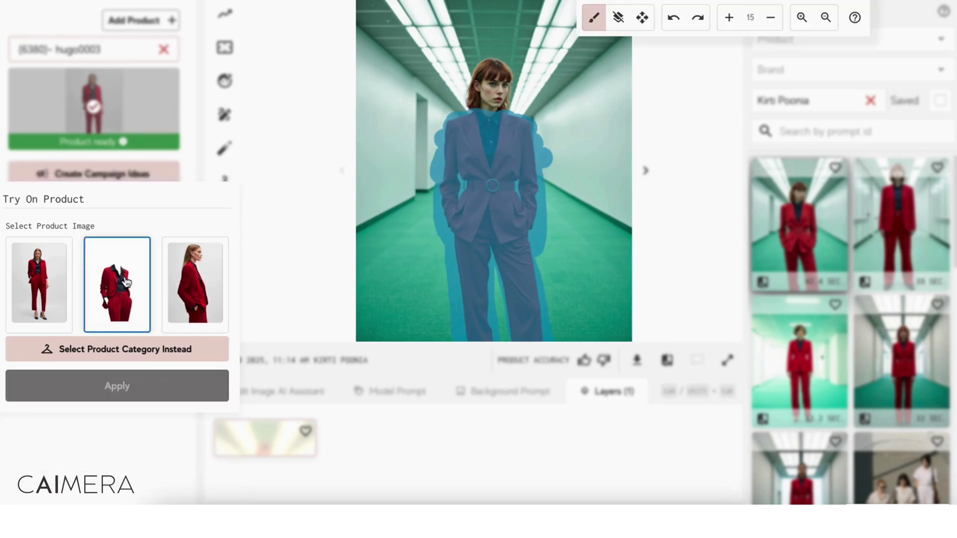
left_click(133, 396)
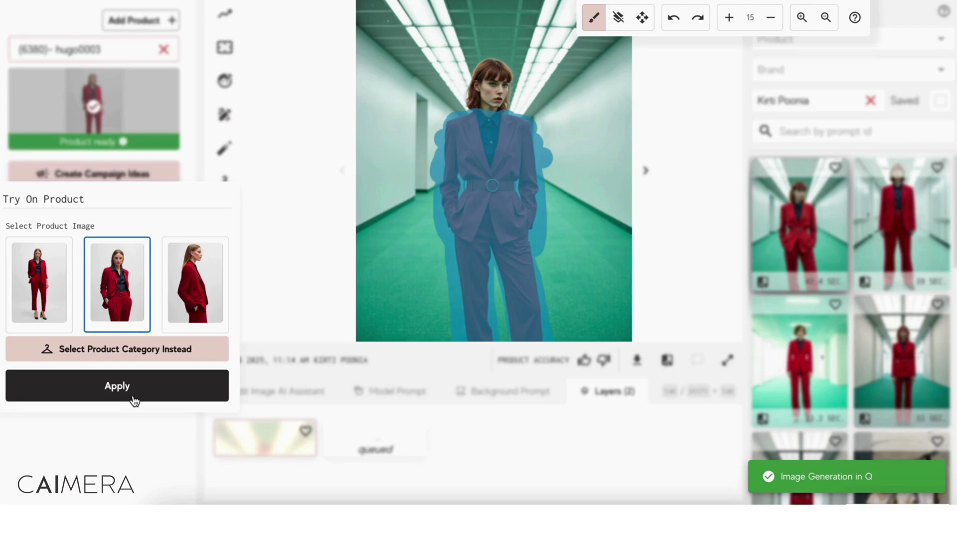
left_click(133, 390)
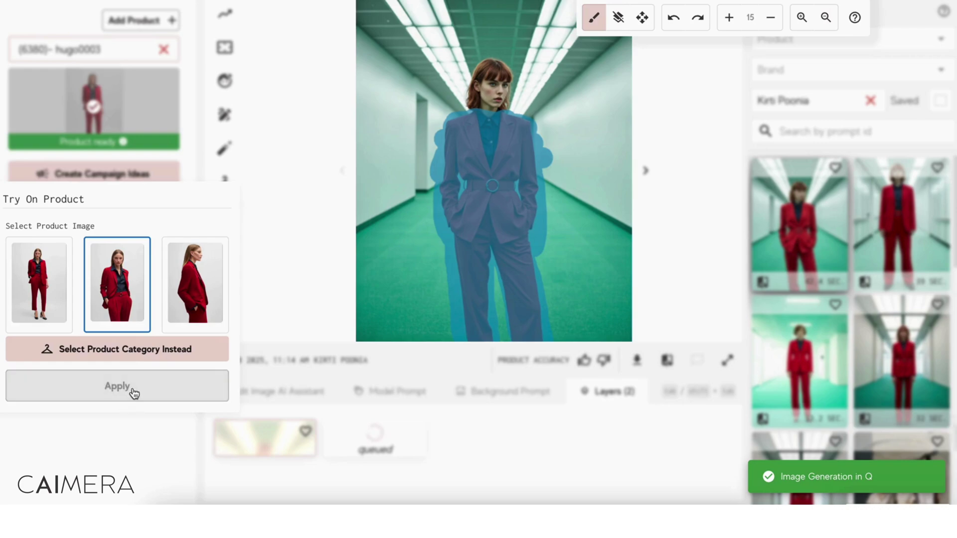
- Close the try-on panel and heart the first corridor image to save it
left_click(847, 251)
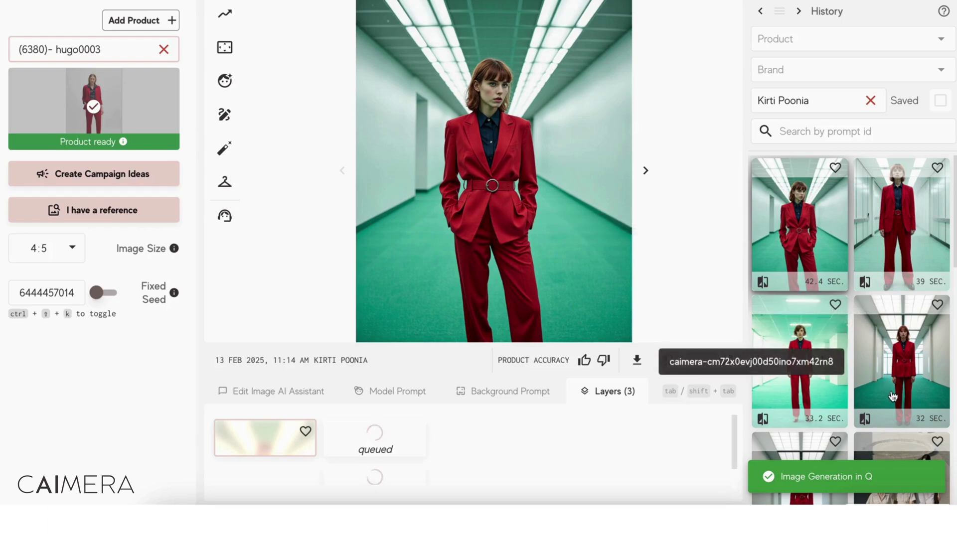
scroll(835, 401, "down", 2)
scroll(818, 355, "up", 2)
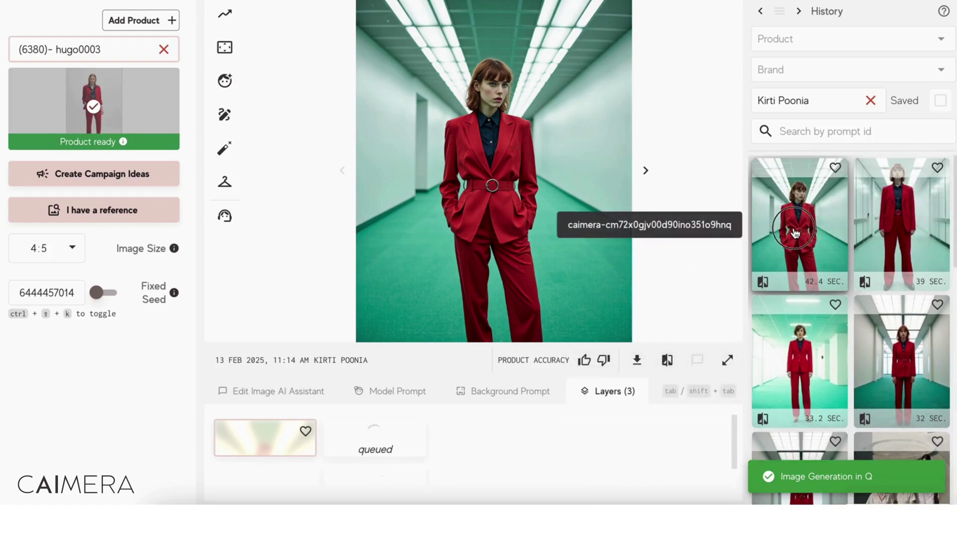
left_click(834, 172)
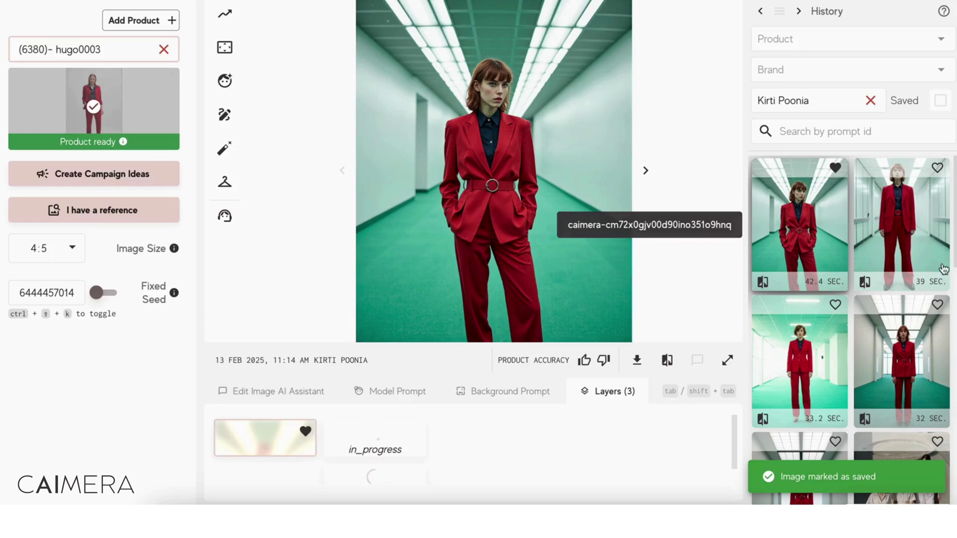
scroll(839, 399, "down", 2)
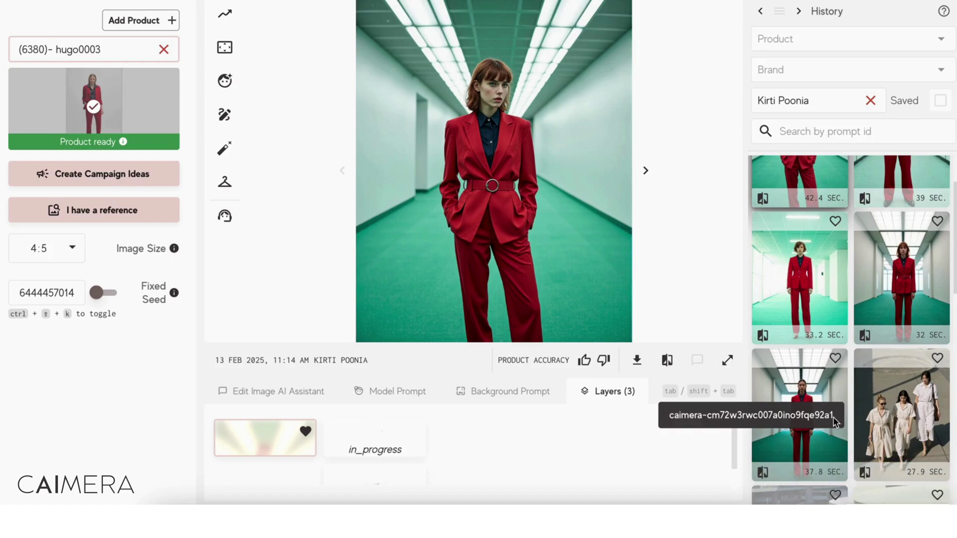
left_click_drag(834, 416, 671, 415)
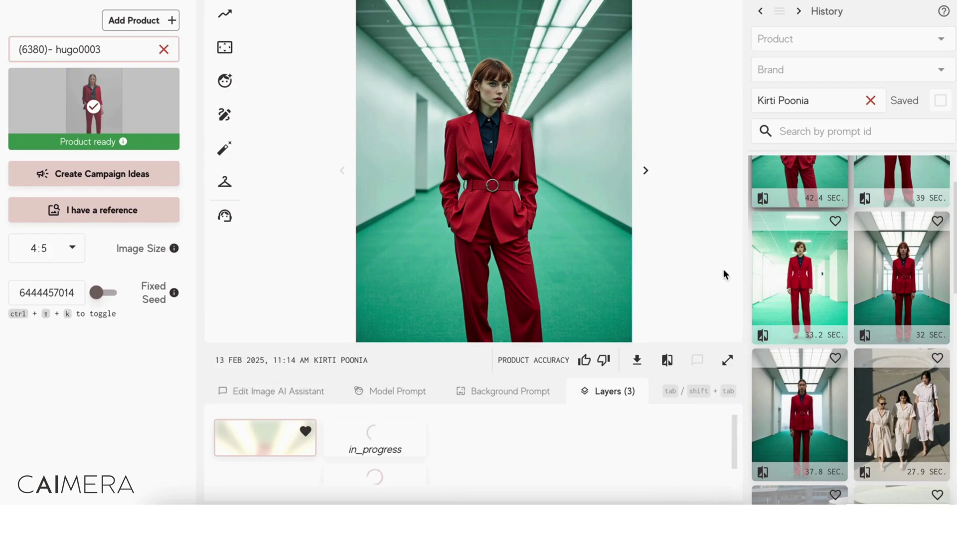
- Load the 37.8 sec front-facing red-suit hall image from history
left_click(809, 370)
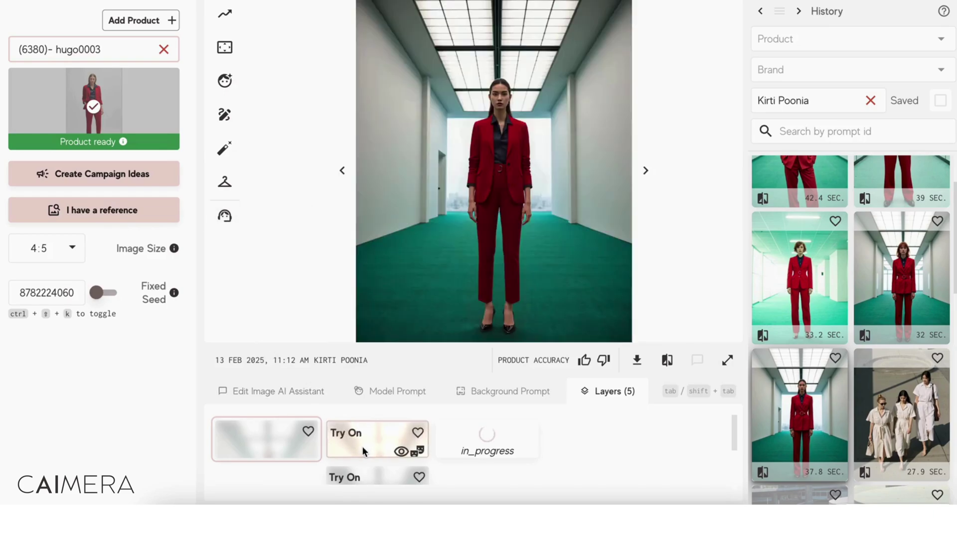
- Open and dismiss the support form, then reload the saved 42.4 sec corridor image
left_click(225, 214)
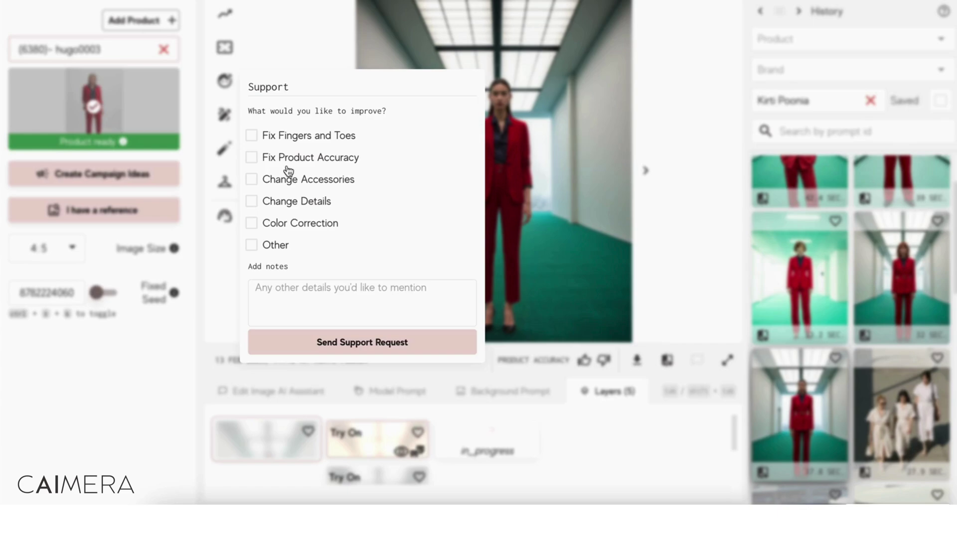
left_click(338, 317)
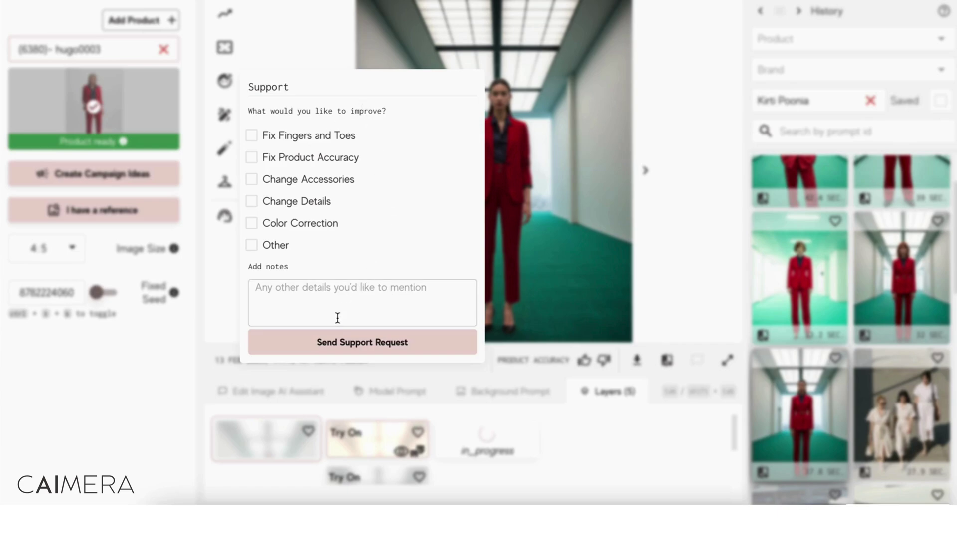
left_click(298, 42)
scroll(817, 252, "up", 2)
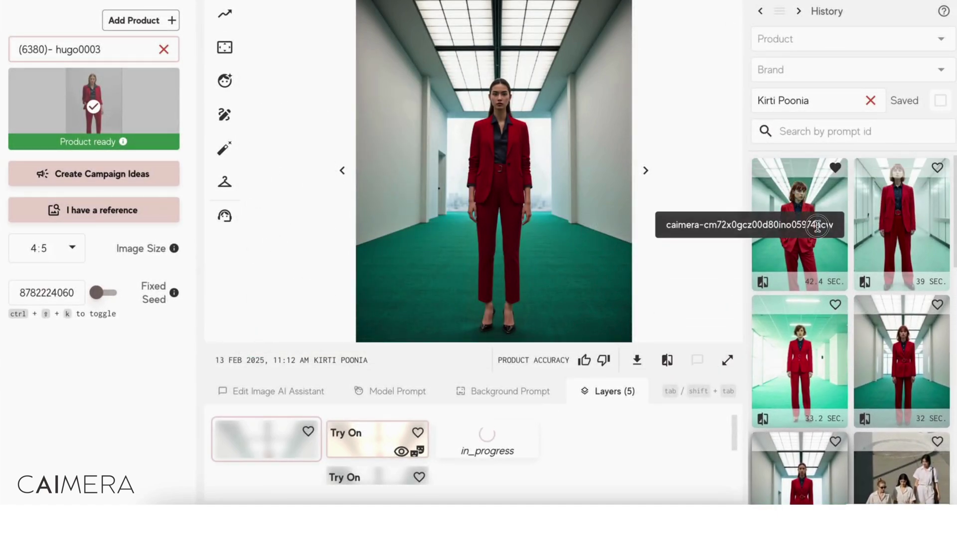
left_click(817, 252)
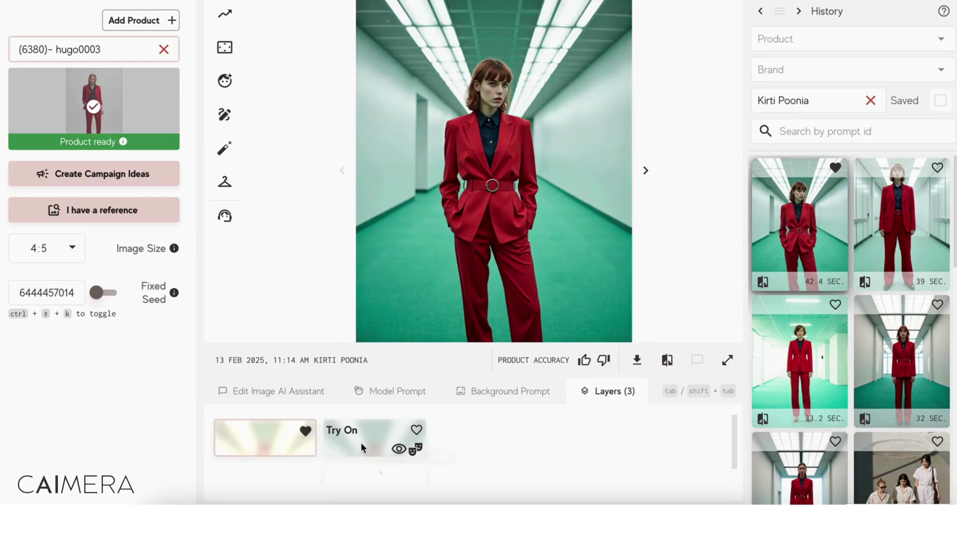
- Display the third Try On layer, showing the model in the red suit with hands in pockets
left_click(349, 442)
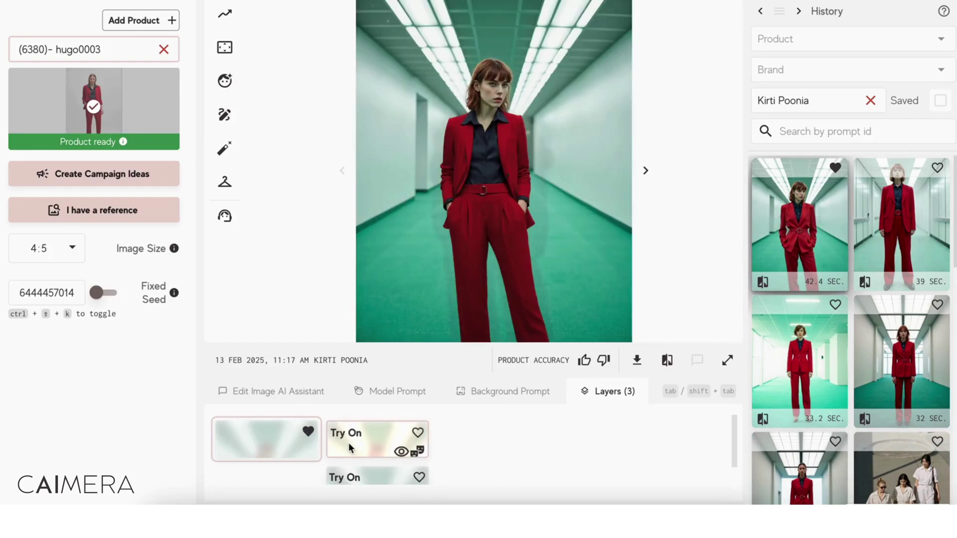
scroll(428, 448, "down", 1)
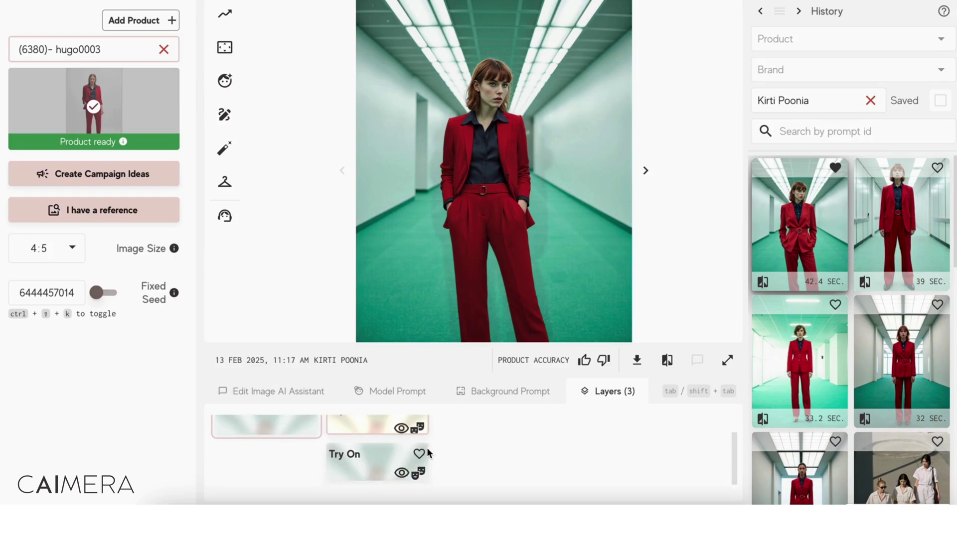
left_click(362, 454)
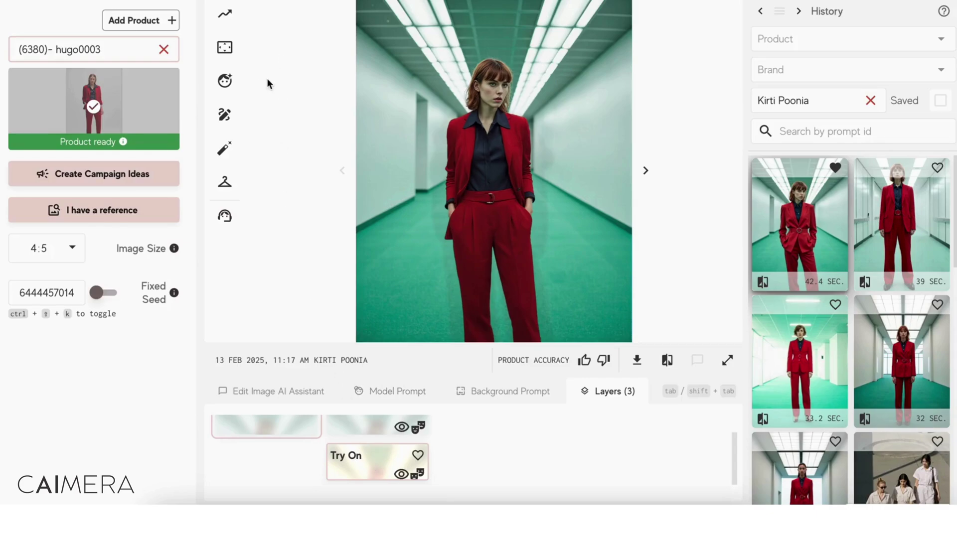
- Upscale the Try On layer 2x with denoising strength 0.26 and face enhancement on
left_click(224, 15)
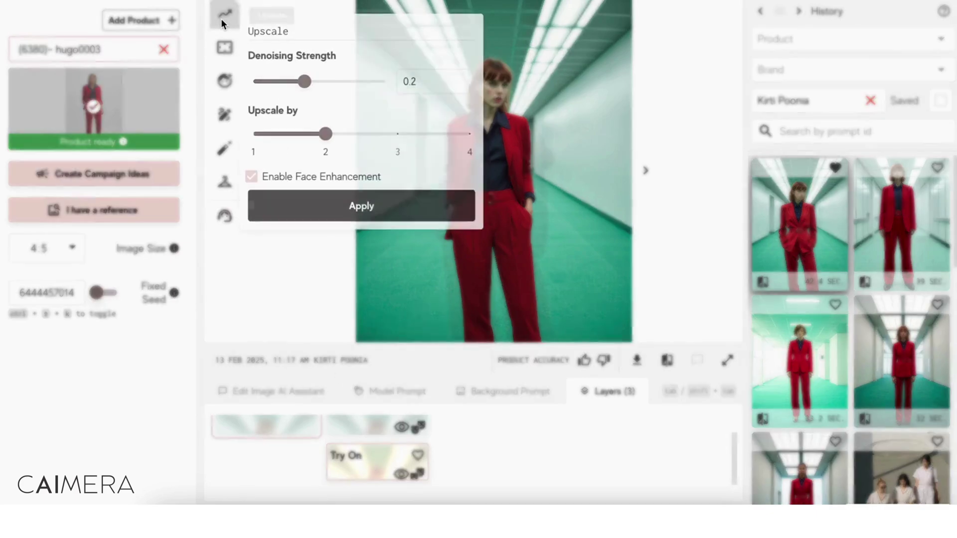
left_click(429, 87)
type("6")
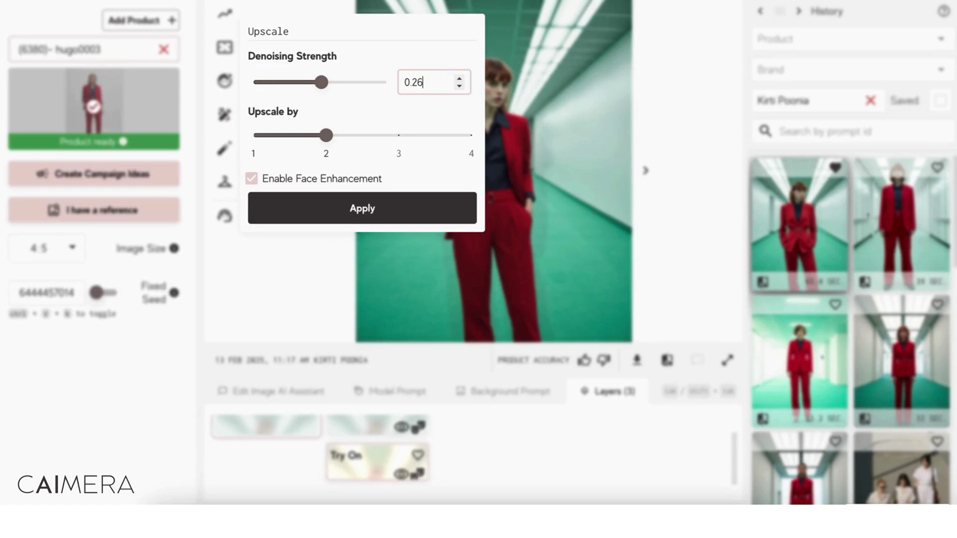
left_click(342, 207)
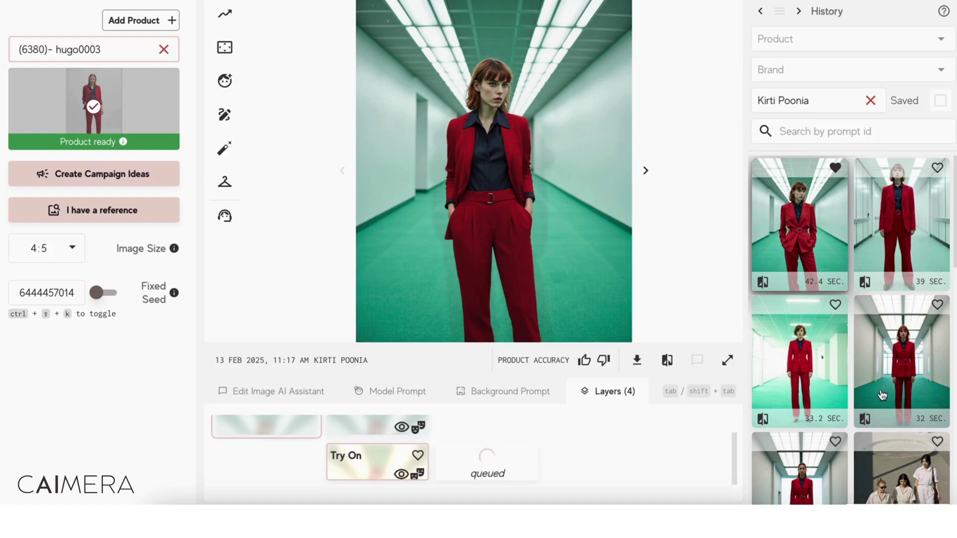
- Show the 37.8 sec history image's Upscaler 2x layer beside the red suit product photo
scroll(876, 396, "down", 2)
left_click(821, 451)
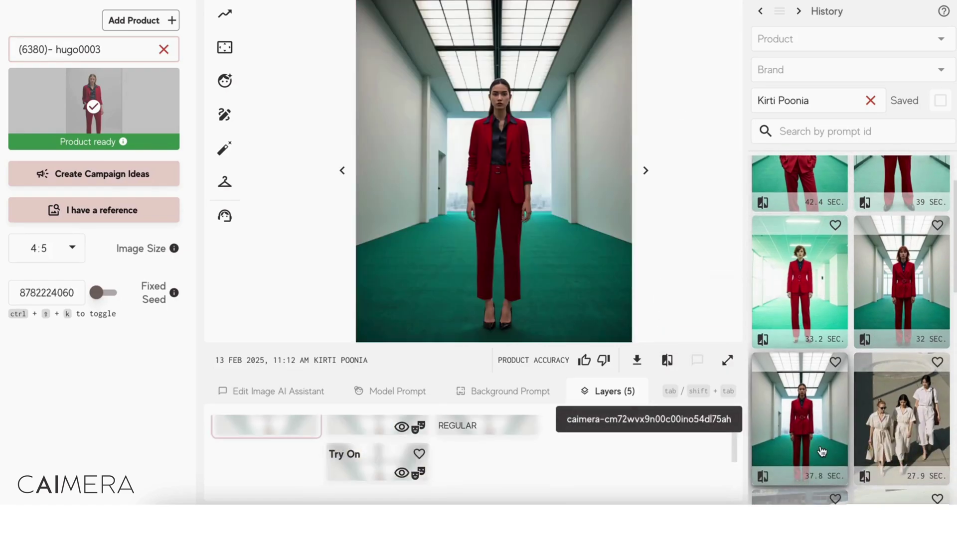
left_click(478, 450)
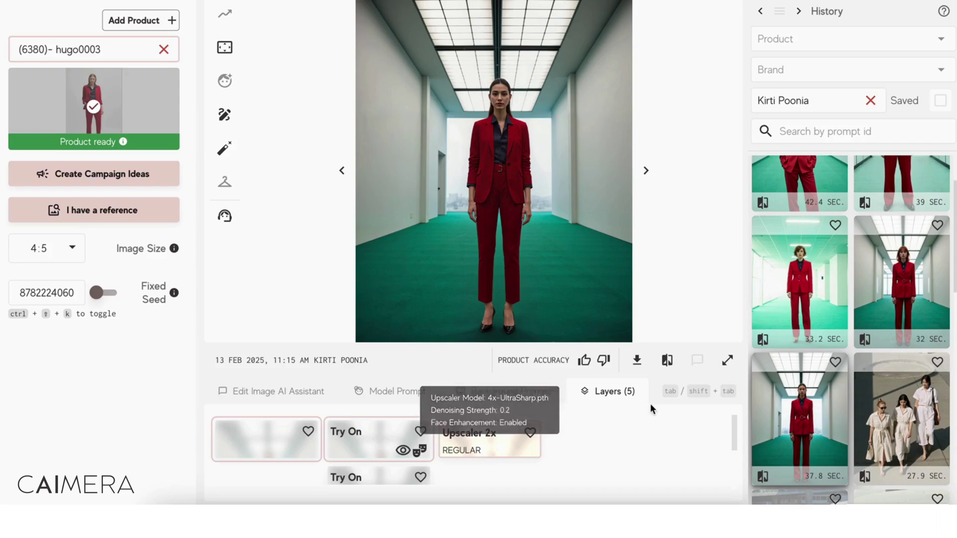
left_click(667, 359)
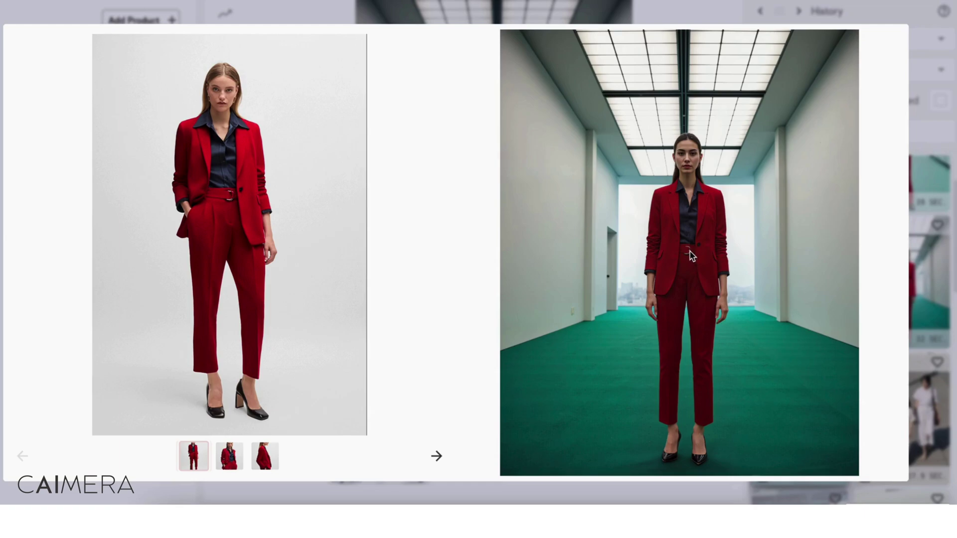
- Close the comparison and download the upscaled front-facing hall image as an 11.7 MB PNG
left_click(671, 17)
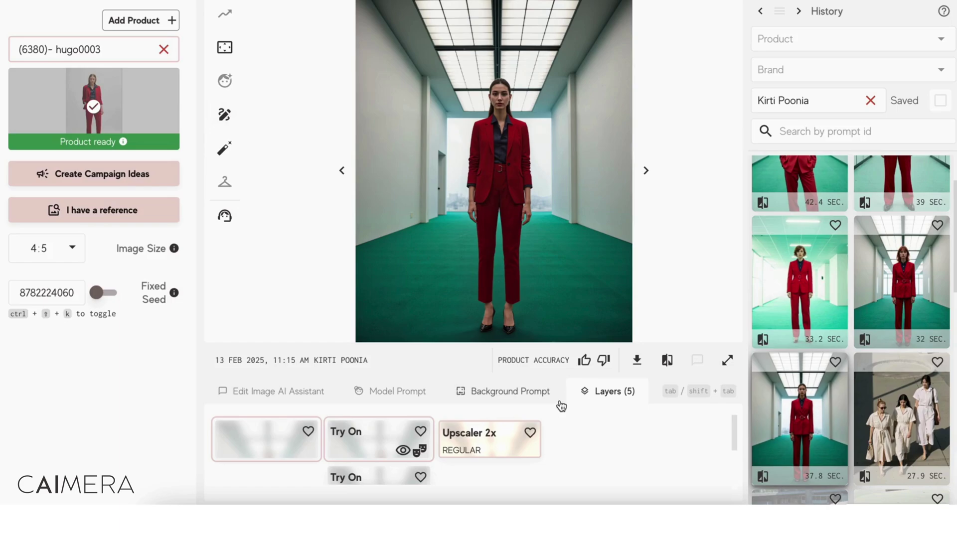
scroll(892, 359, "up", 2)
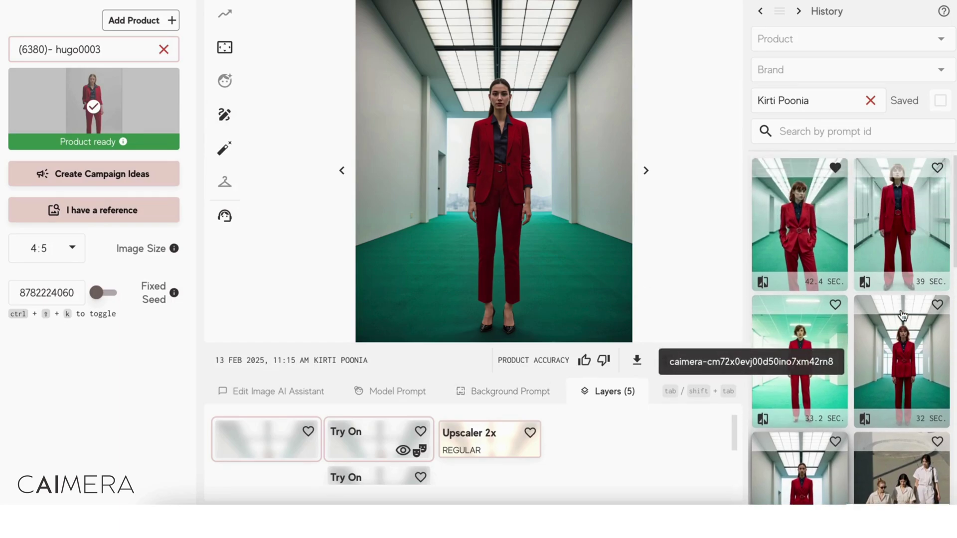
left_click(840, 267)
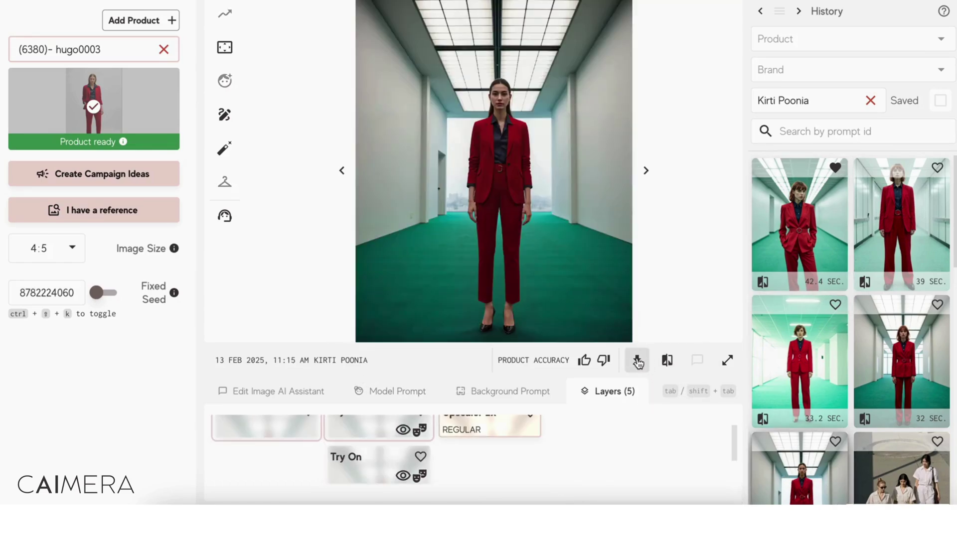
left_click(637, 362)
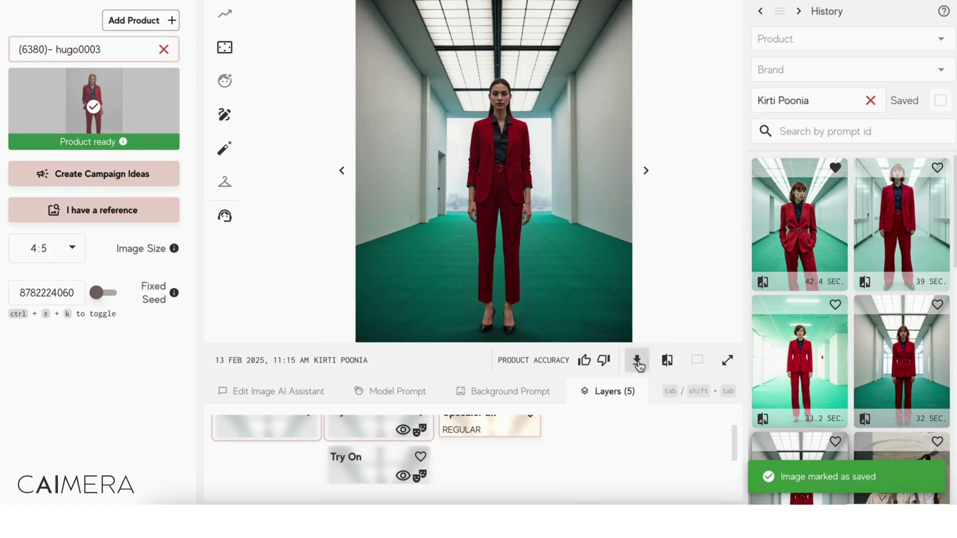